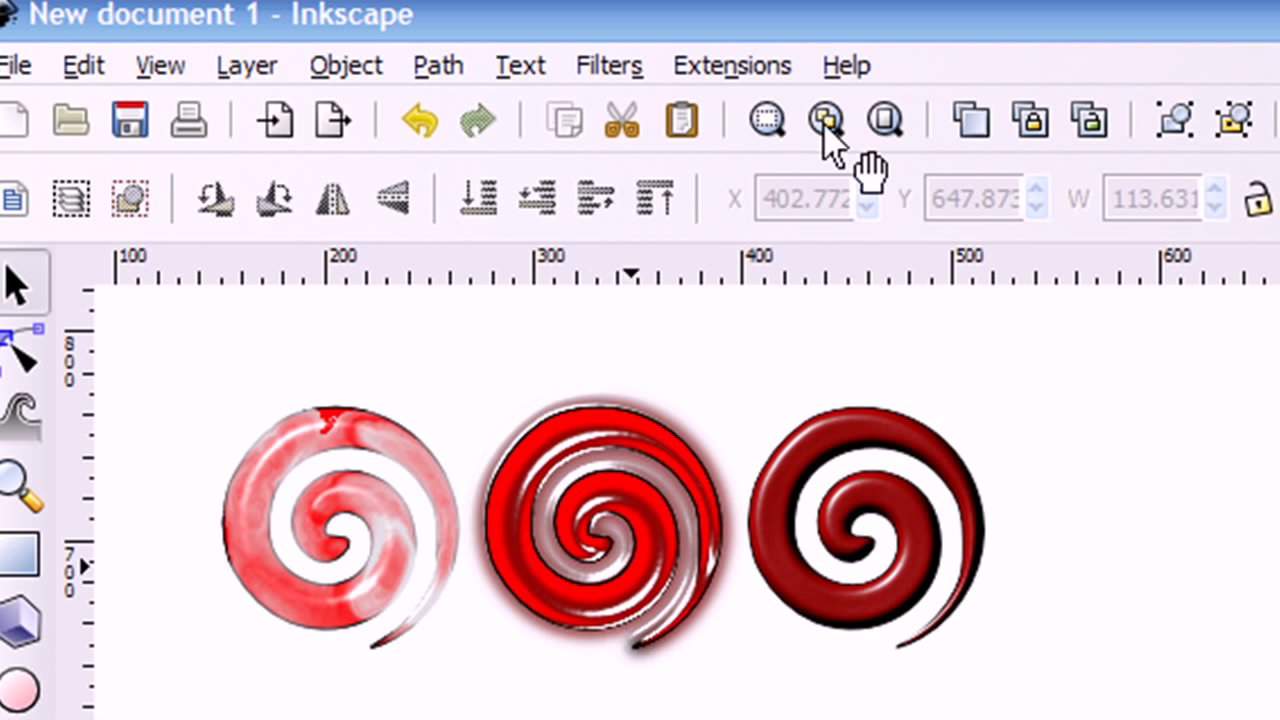
Step: Check Inkscape's version information from the Help menu, then dismiss it
left_click(846, 70)
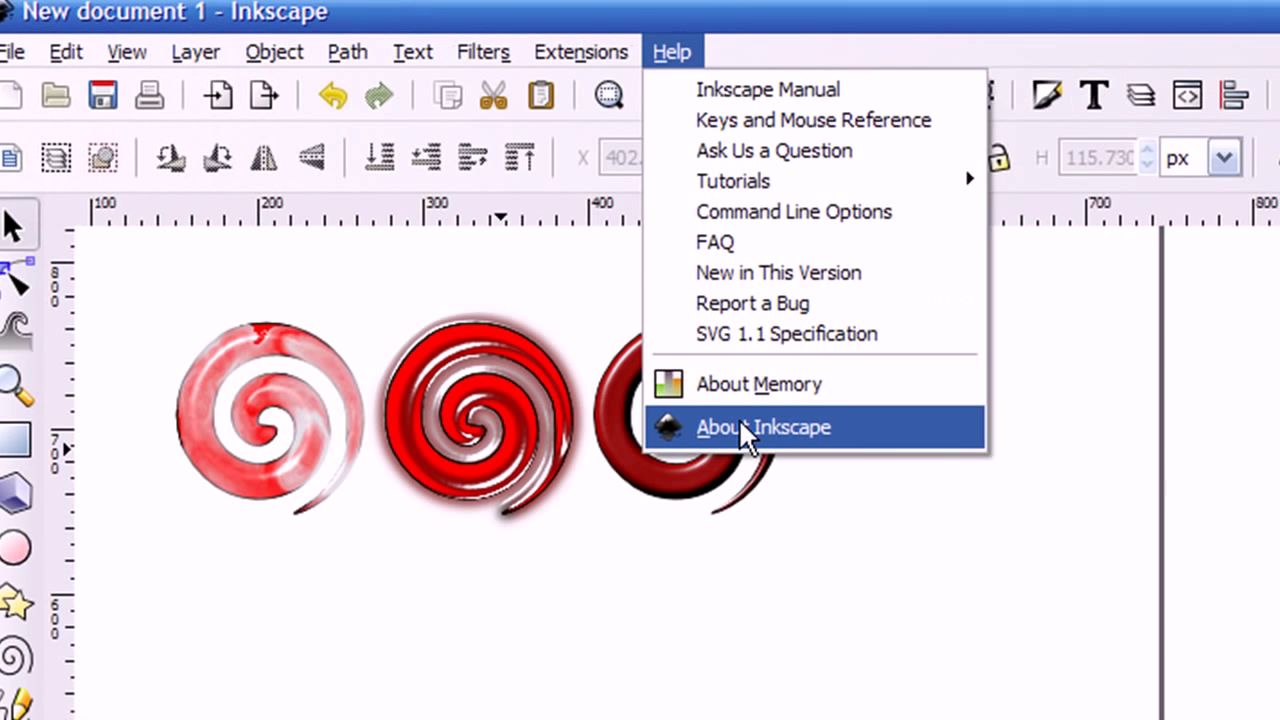
left_click(932, 538)
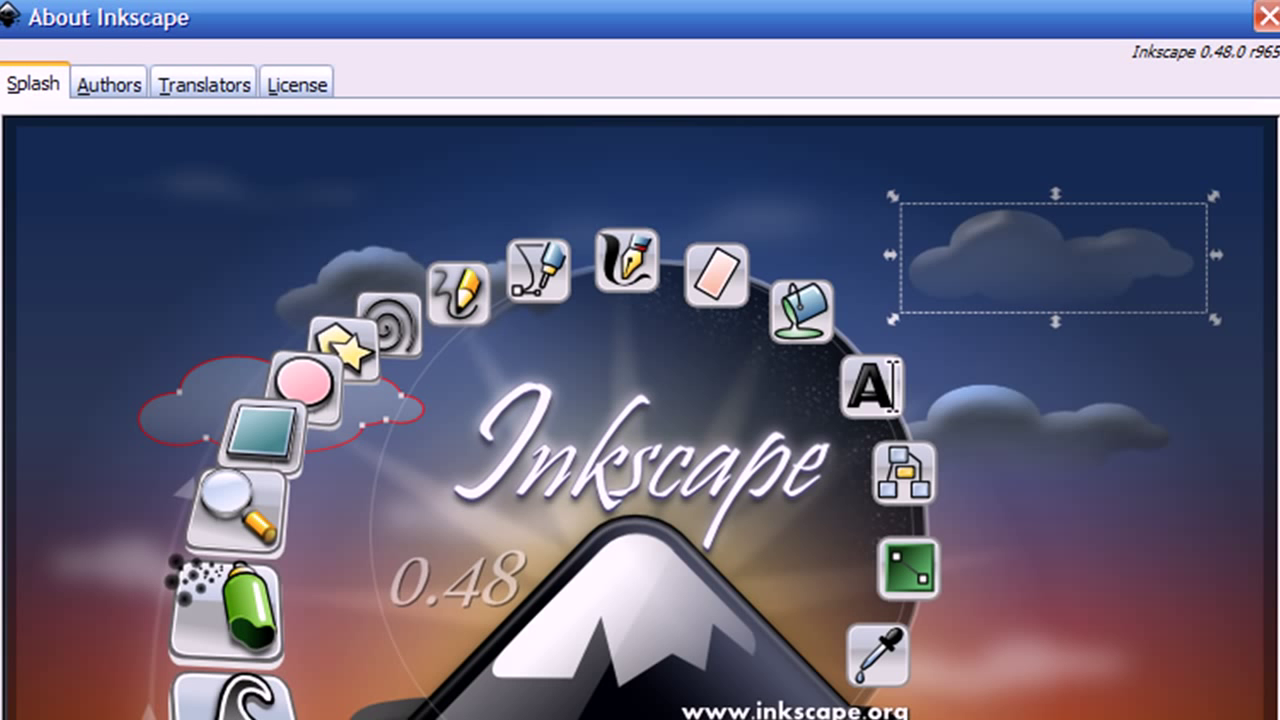
key("Escape")
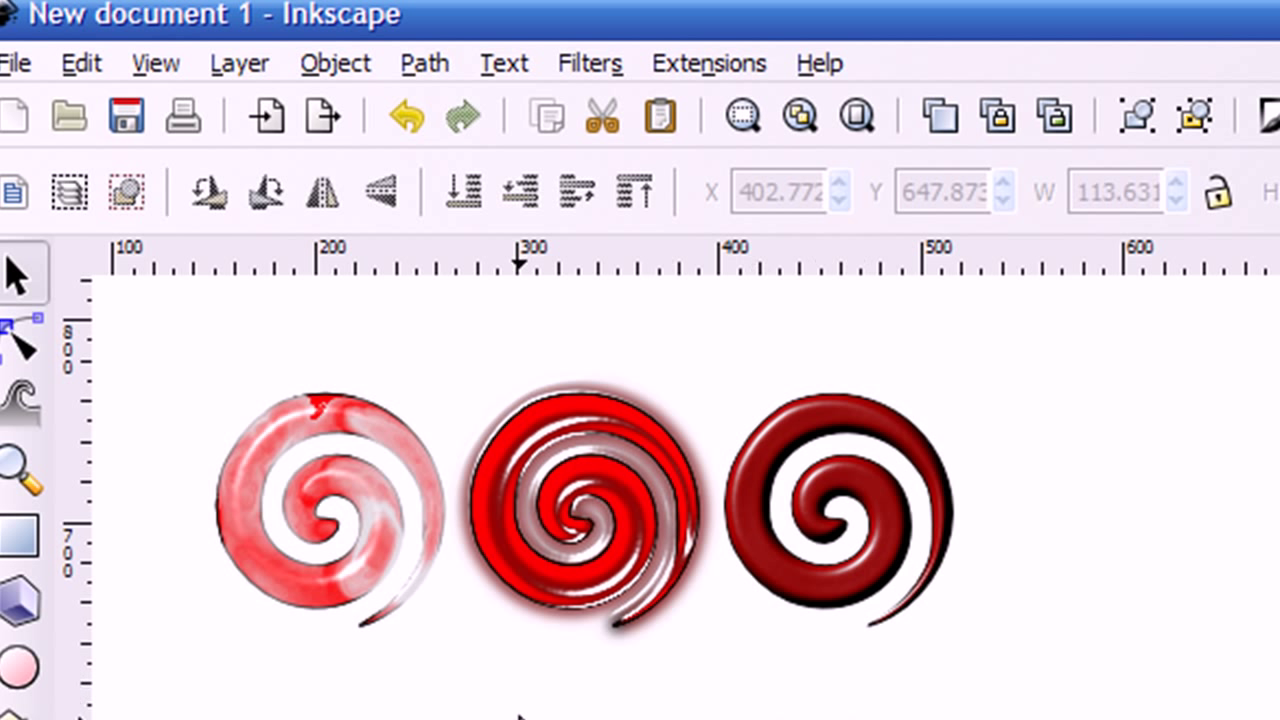
Step: Remove all filters from the left spiral so it is plain solid red
left_click(331, 477)
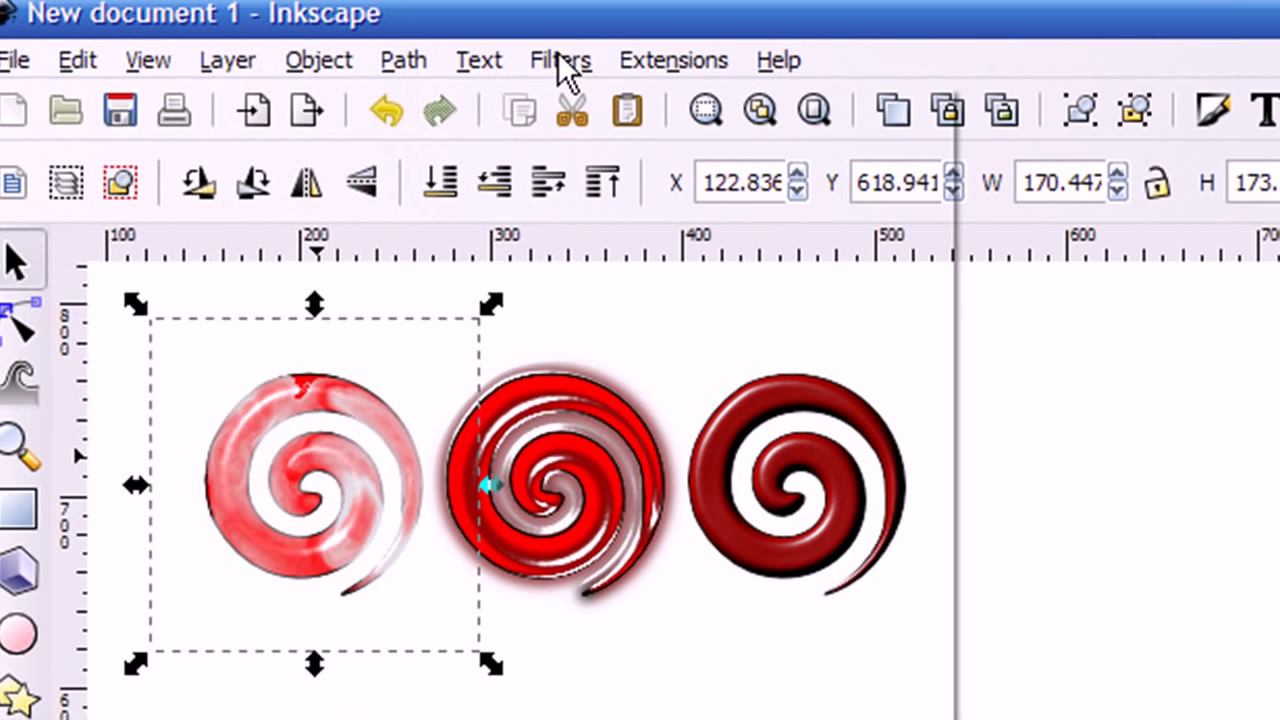
left_click(588, 65)
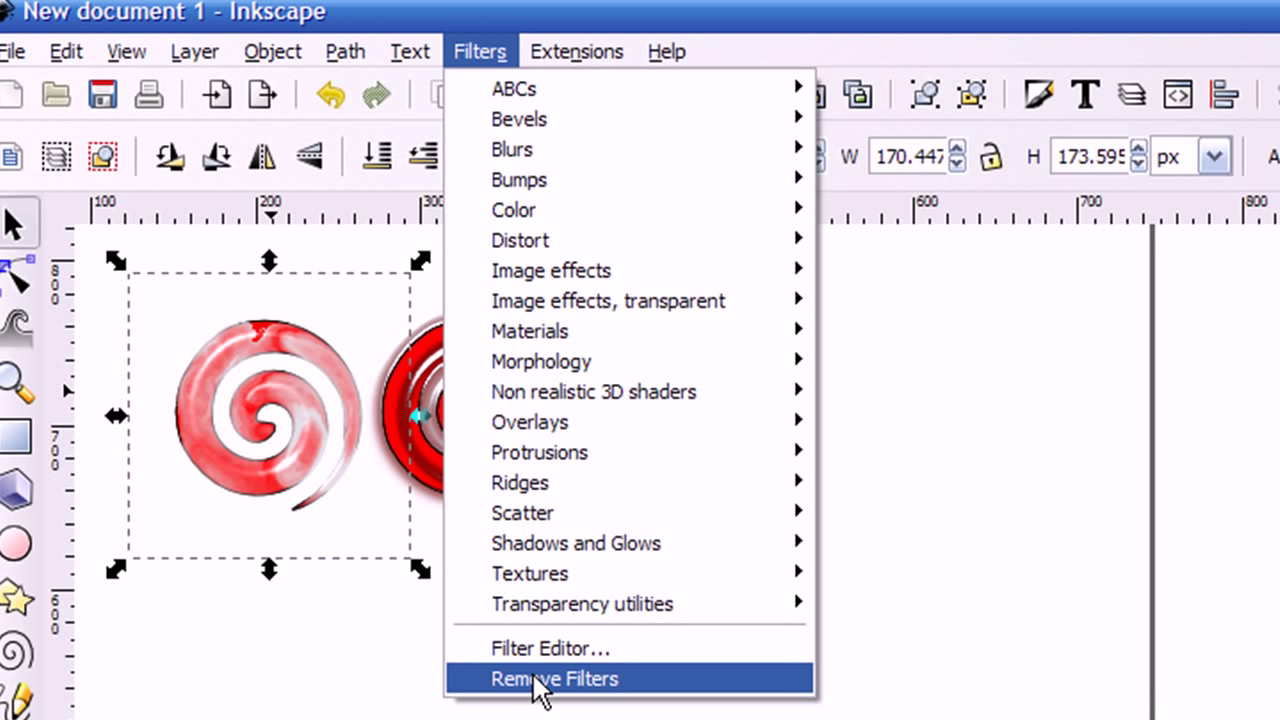
left_click(540, 680)
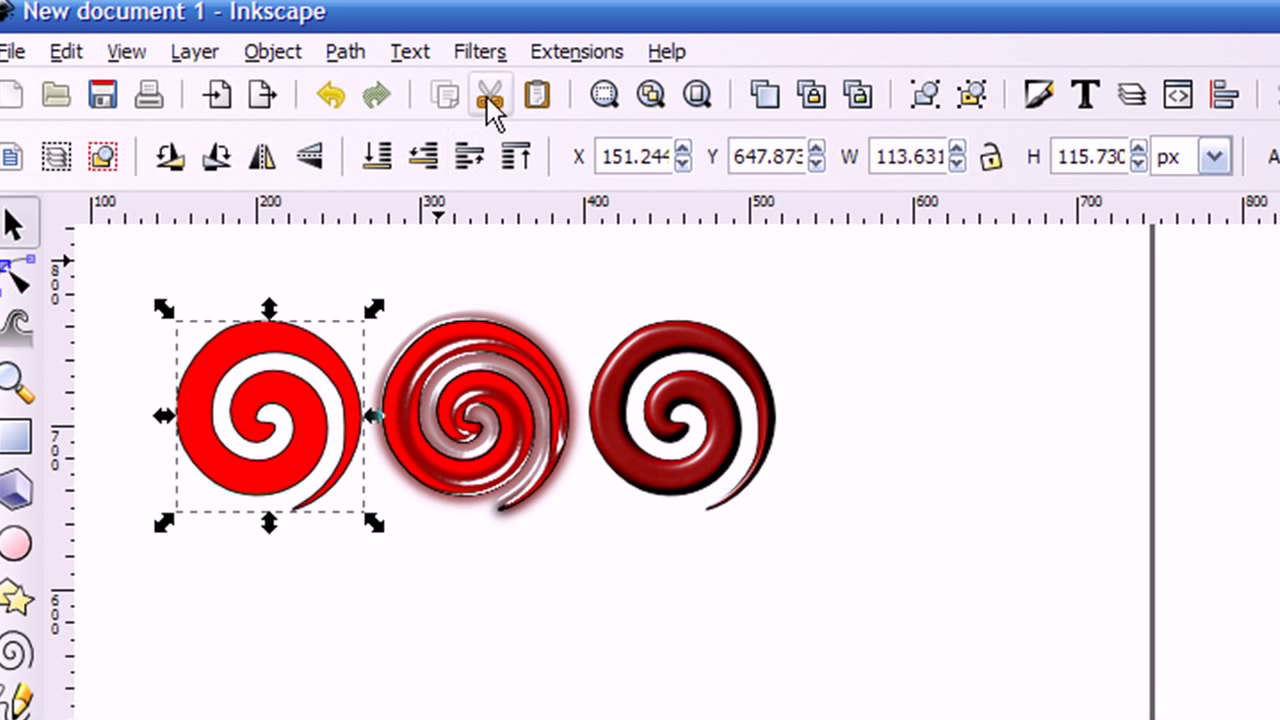
Step: Apply the Bevels > Pressed steel filter to the selected left spiral
left_click(492, 55)
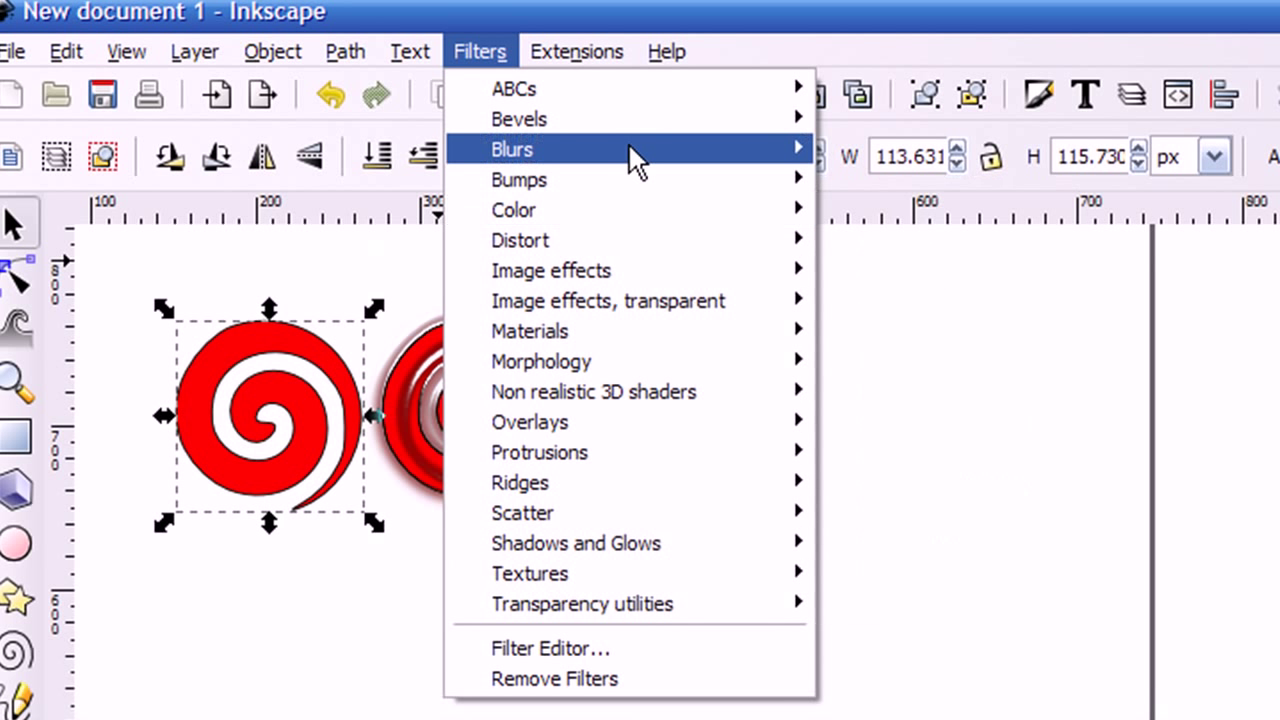
mouse_move(679, 122)
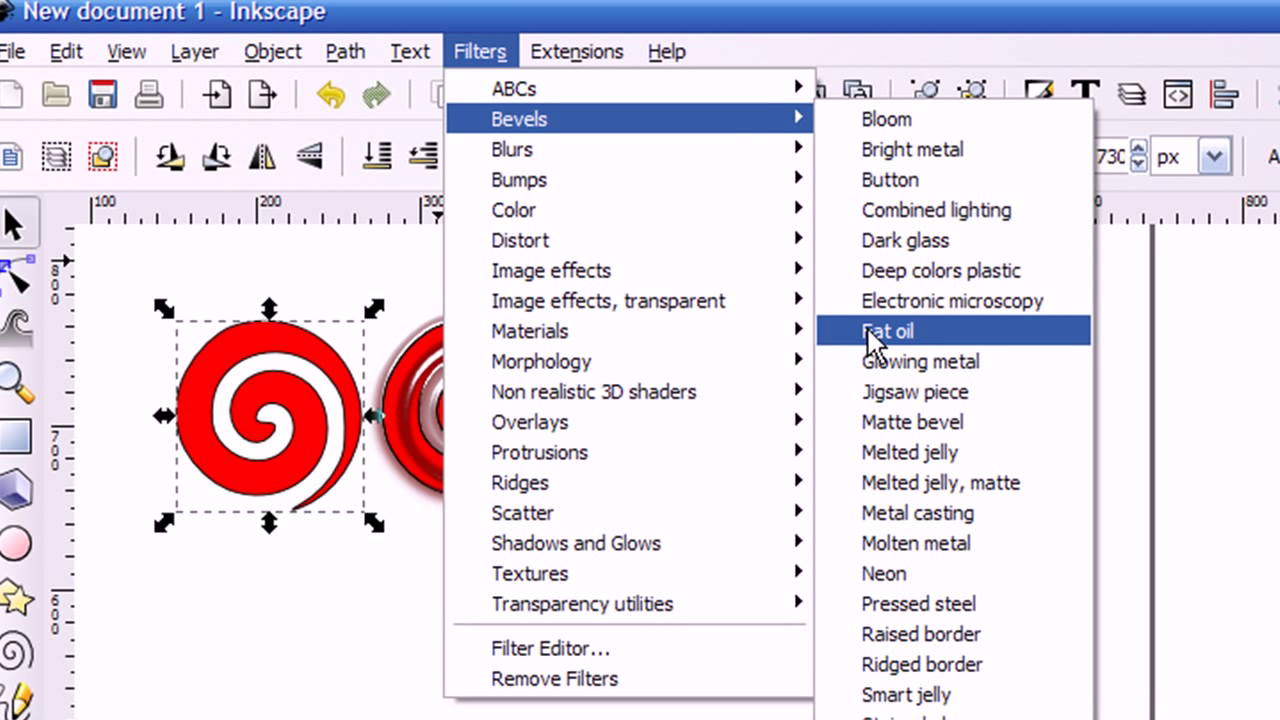
left_click(871, 601)
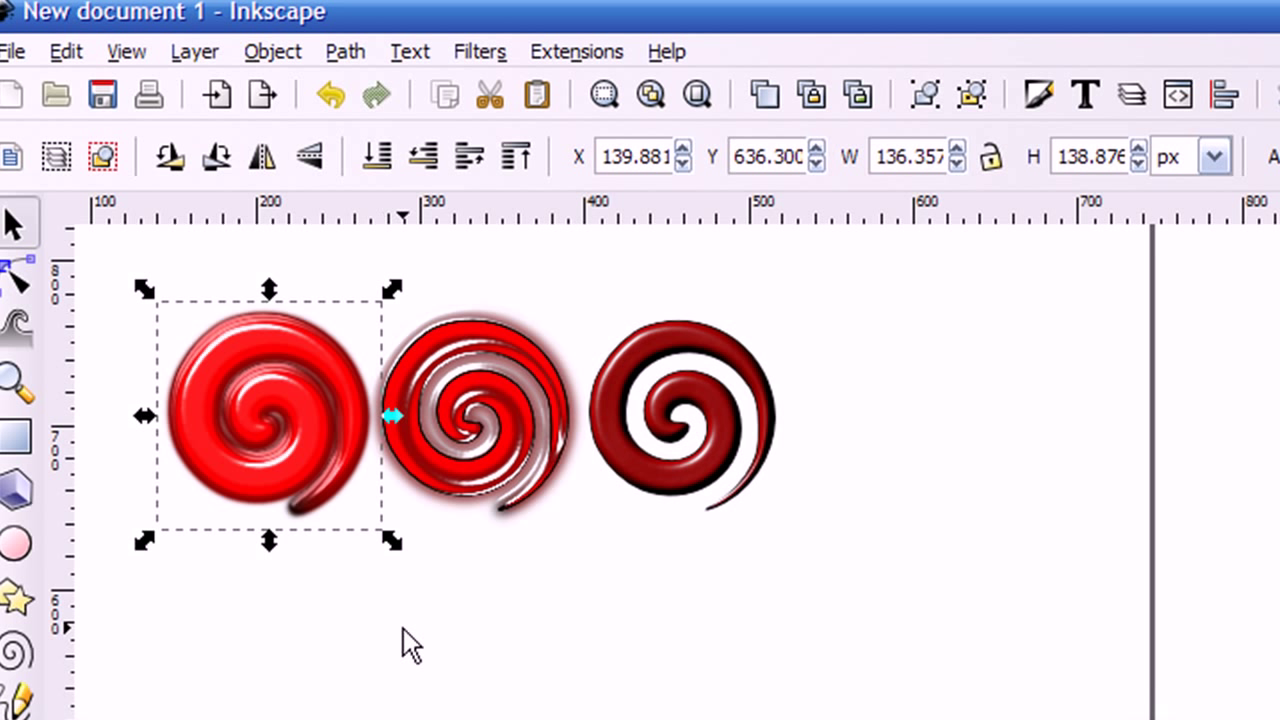
Step: Select the middle spiral and remove its existing filter
left_click(490, 450)
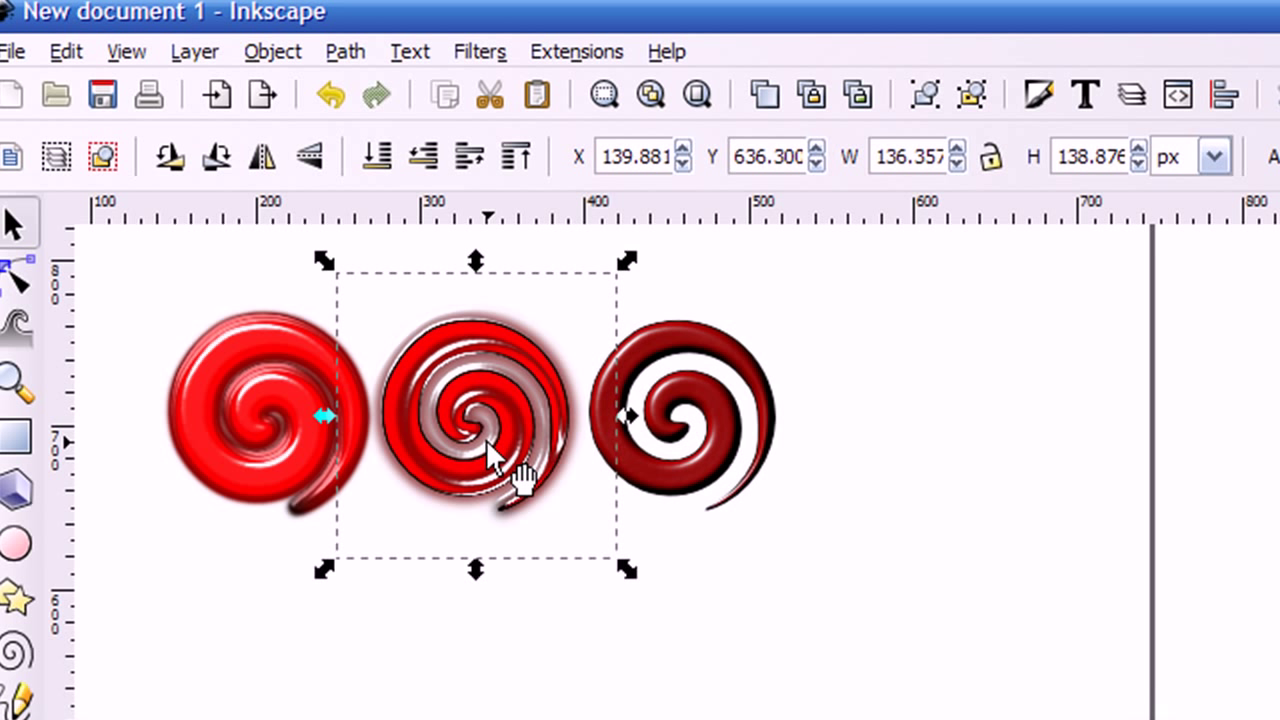
left_click(488, 46)
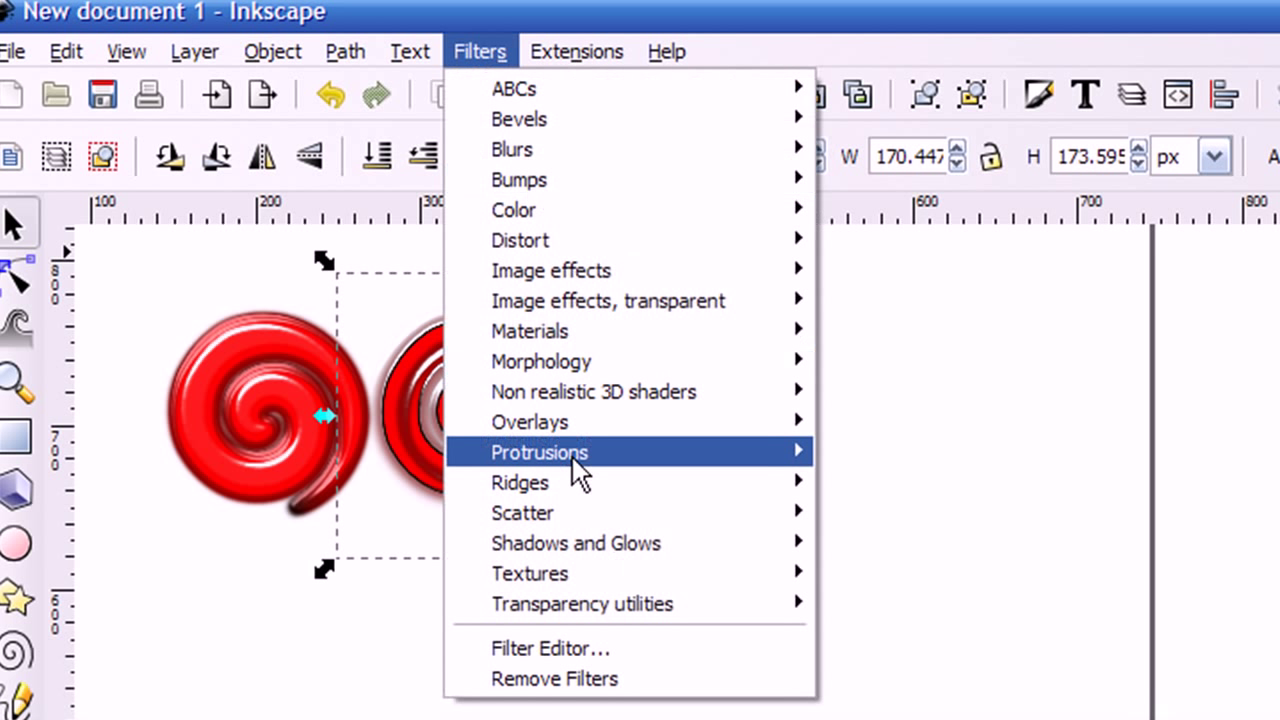
left_click(577, 683)
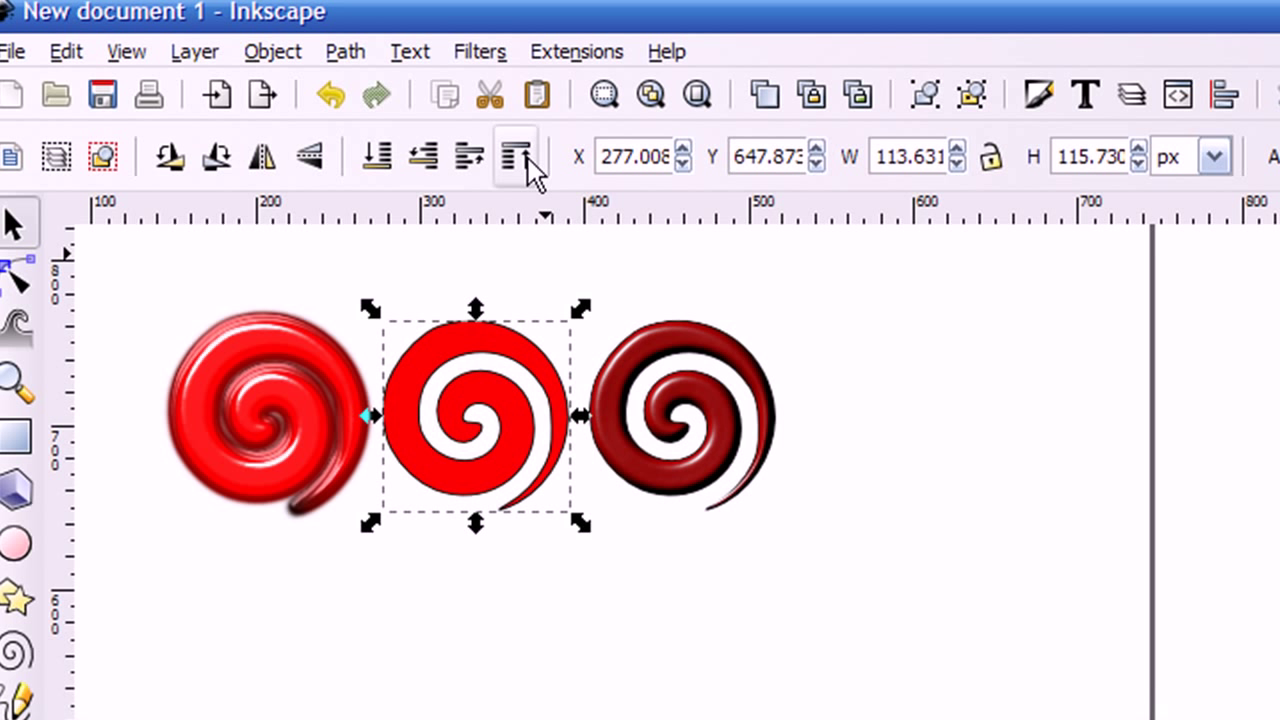
Step: Apply the Textures > Stone wall filter to the middle spiral
left_click(490, 60)
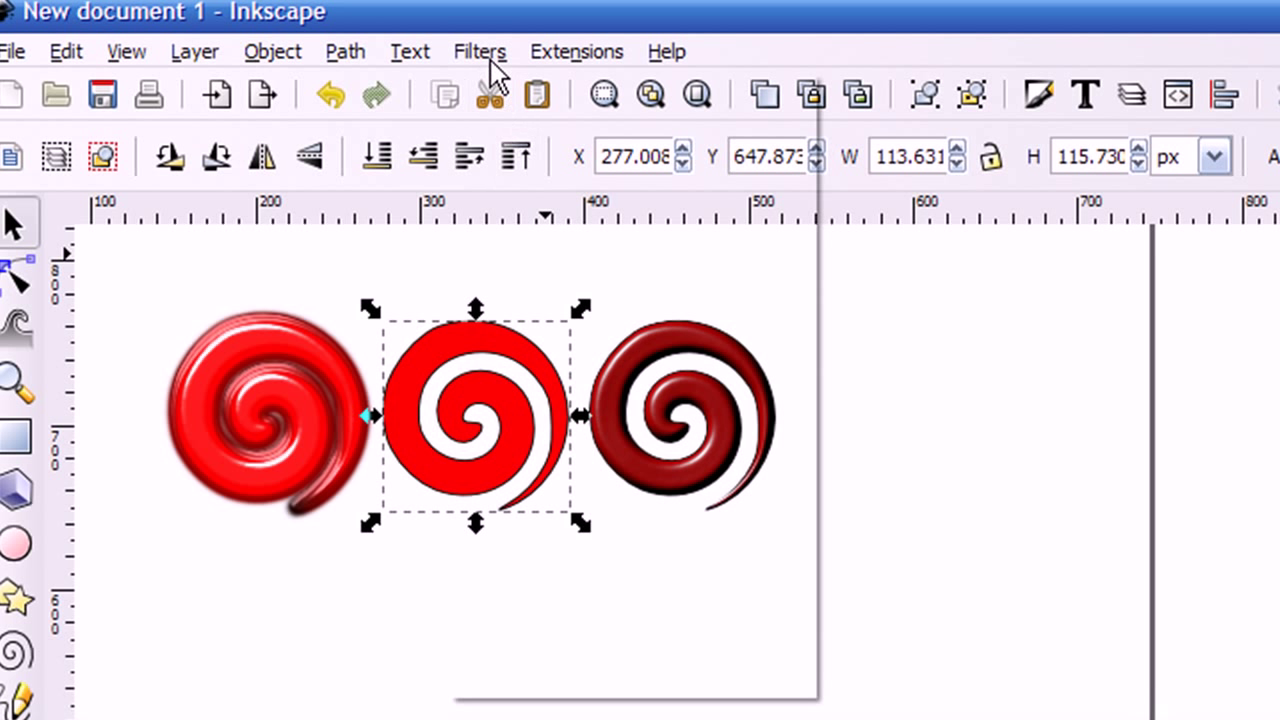
mouse_move(513, 95)
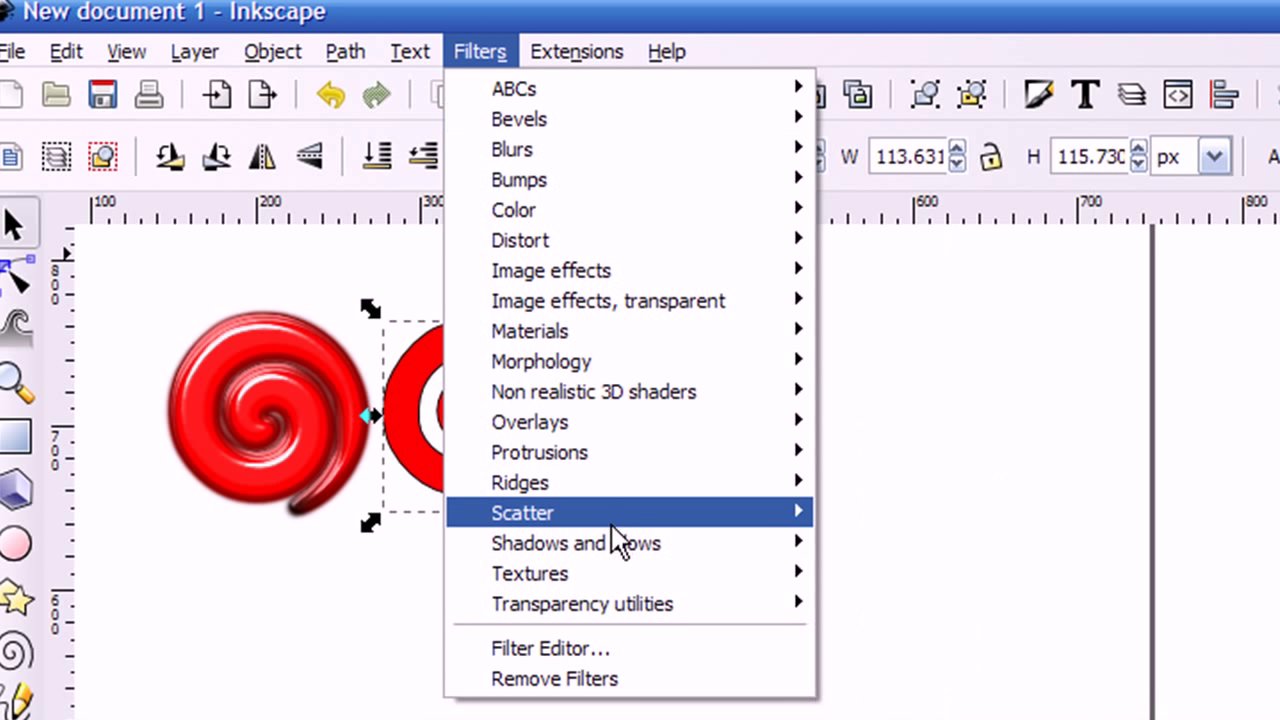
mouse_move(640, 573)
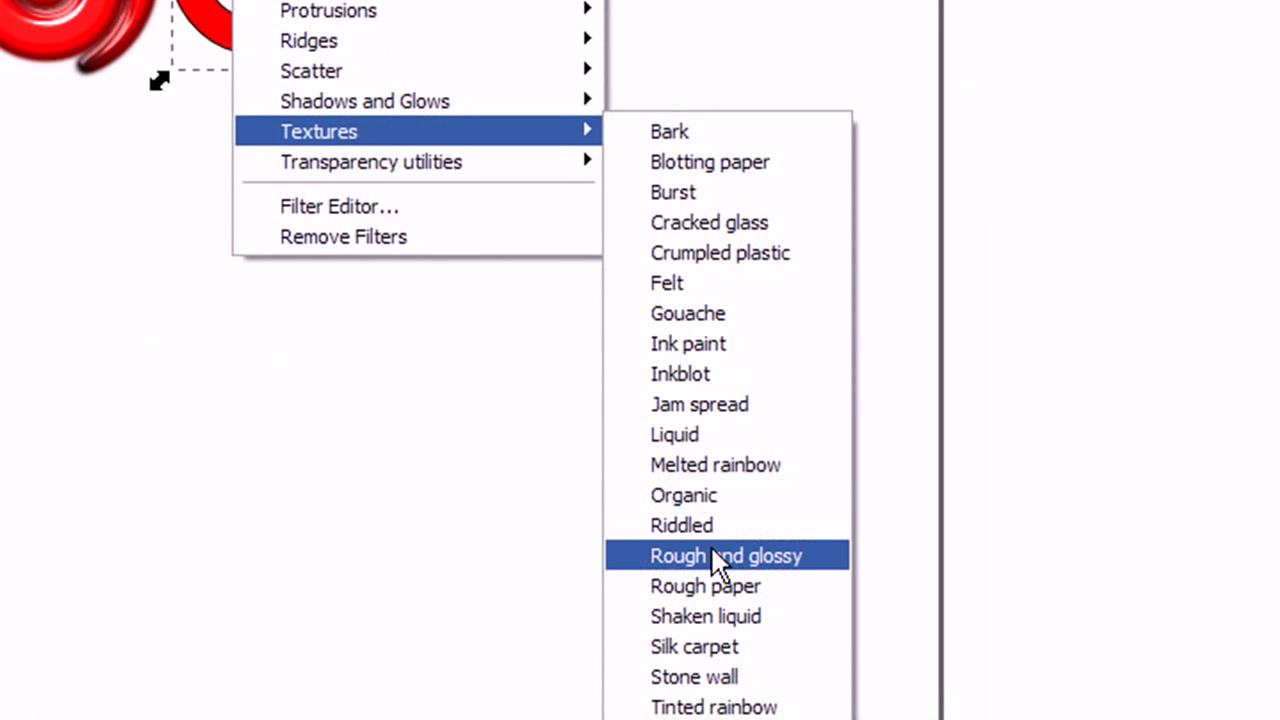
left_click(730, 672)
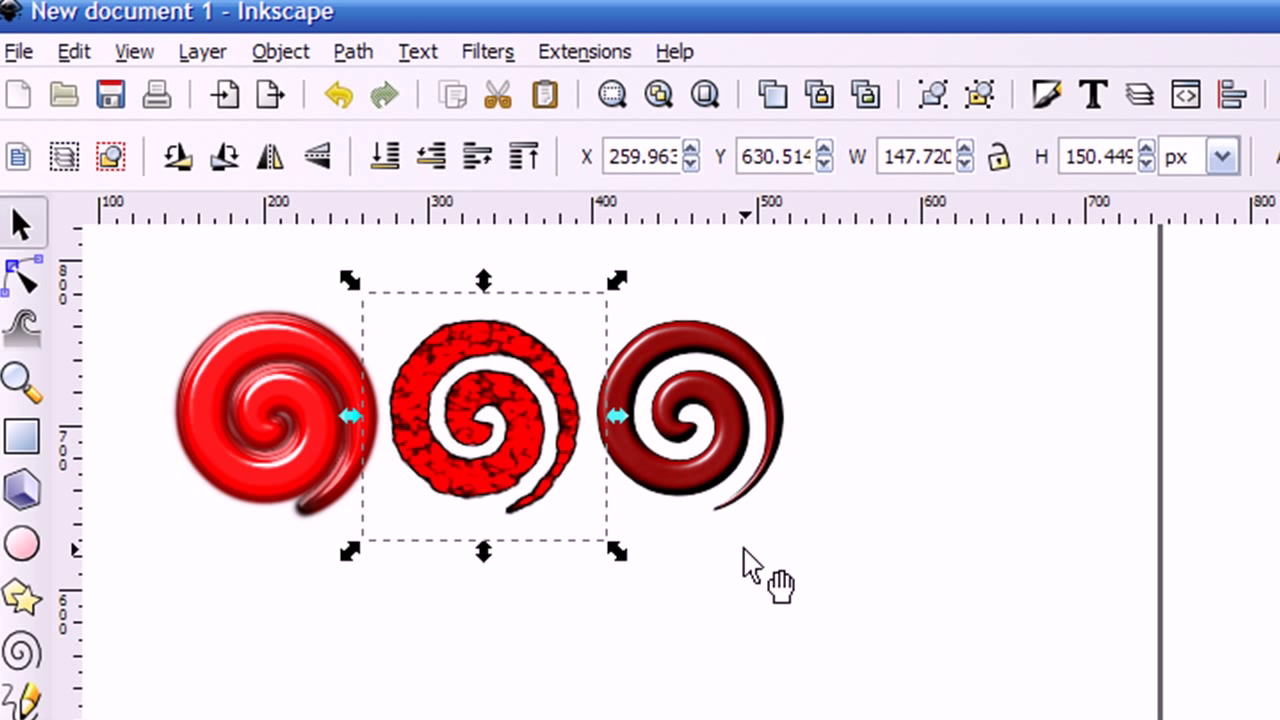
Step: Select the dark-red right spiral and strip its existing filter
left_click(735, 472)
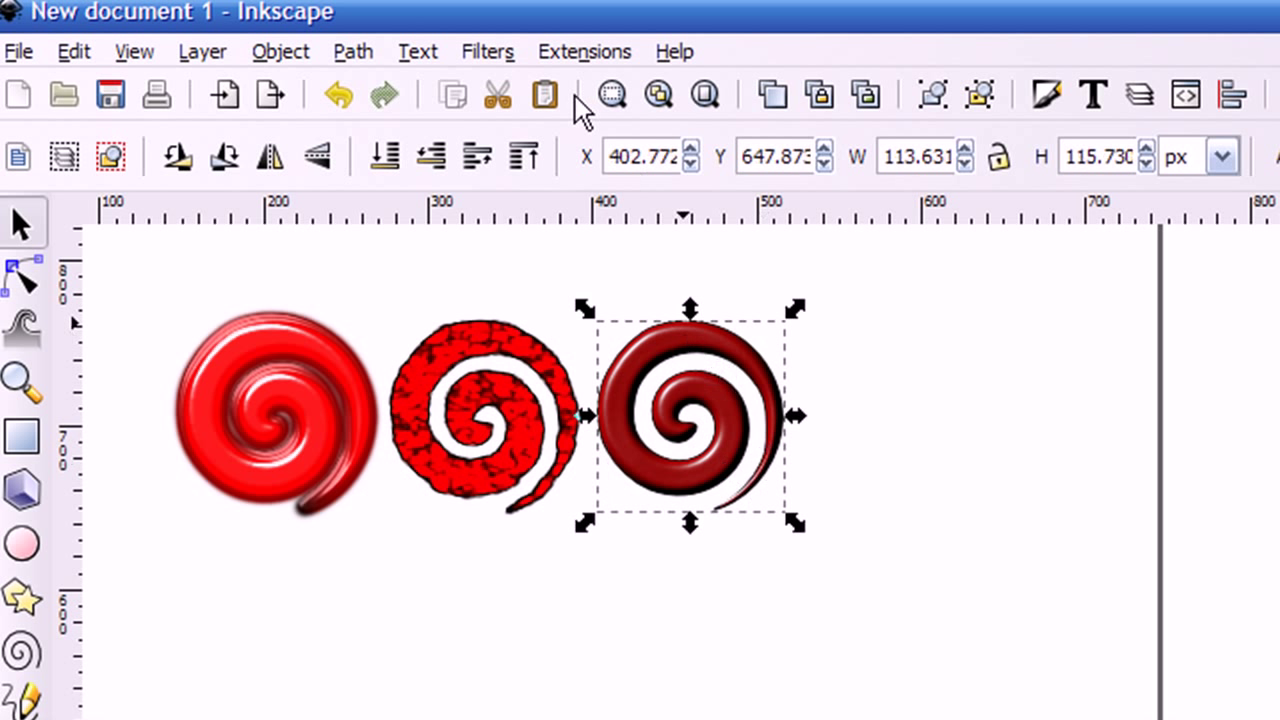
left_click(490, 55)
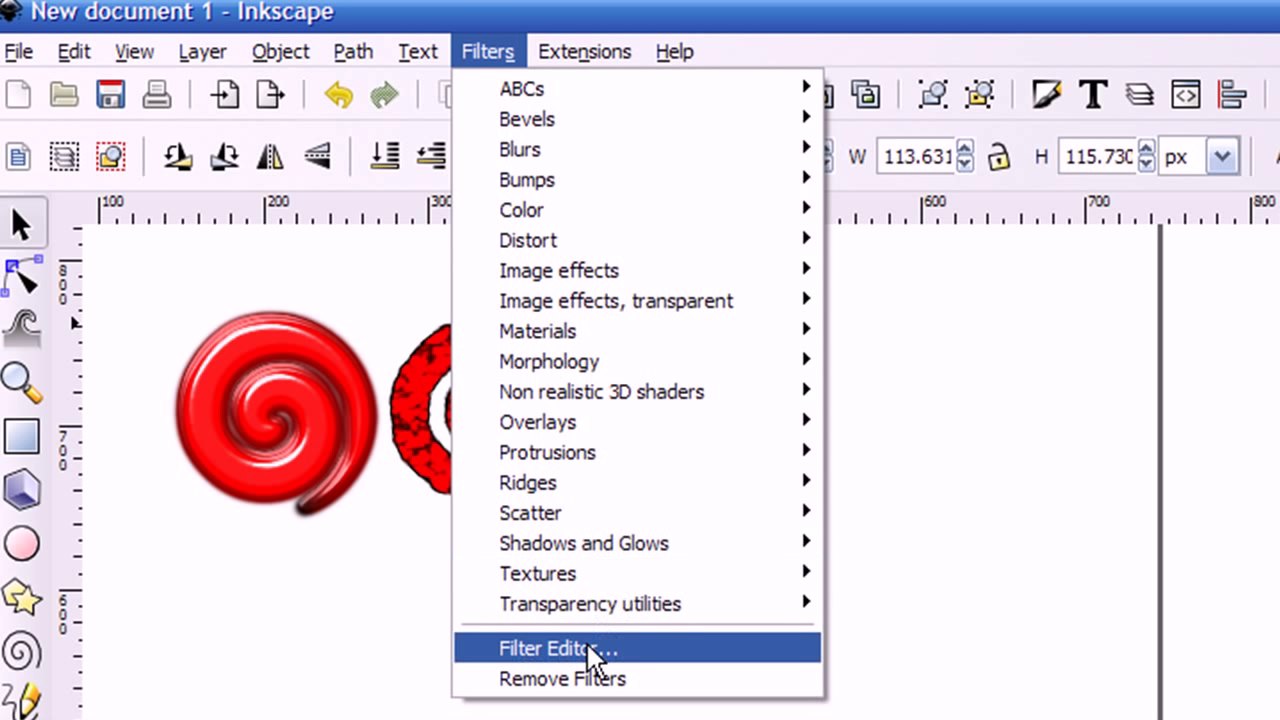
left_click(588, 680)
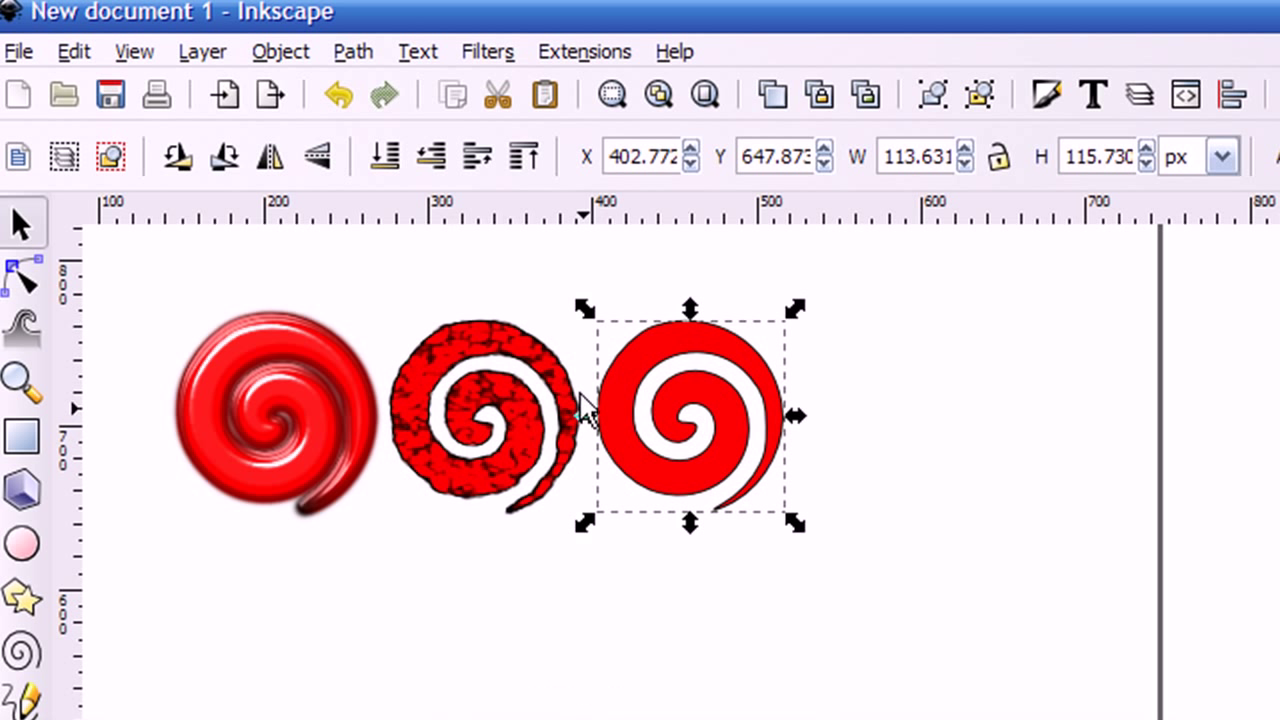
Step: Apply the Shadows and Glows > Inner Shadow filter to the right spiral
left_click(502, 58)
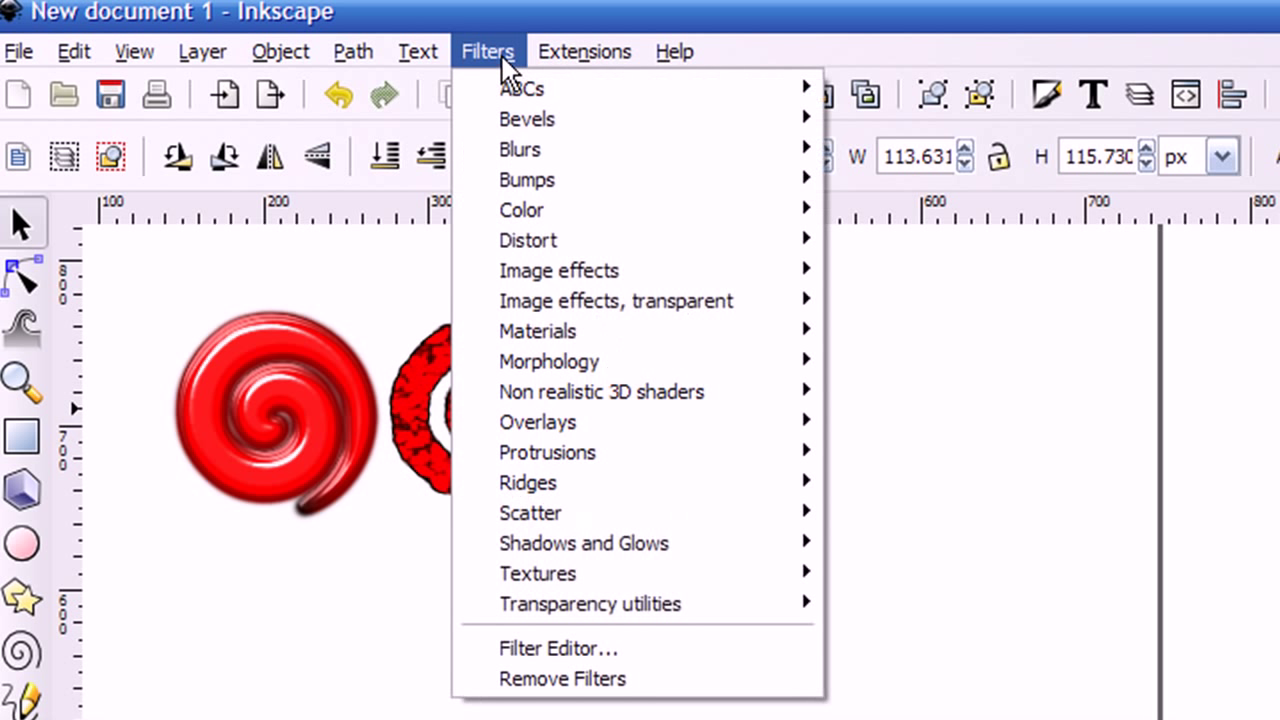
mouse_move(703, 515)
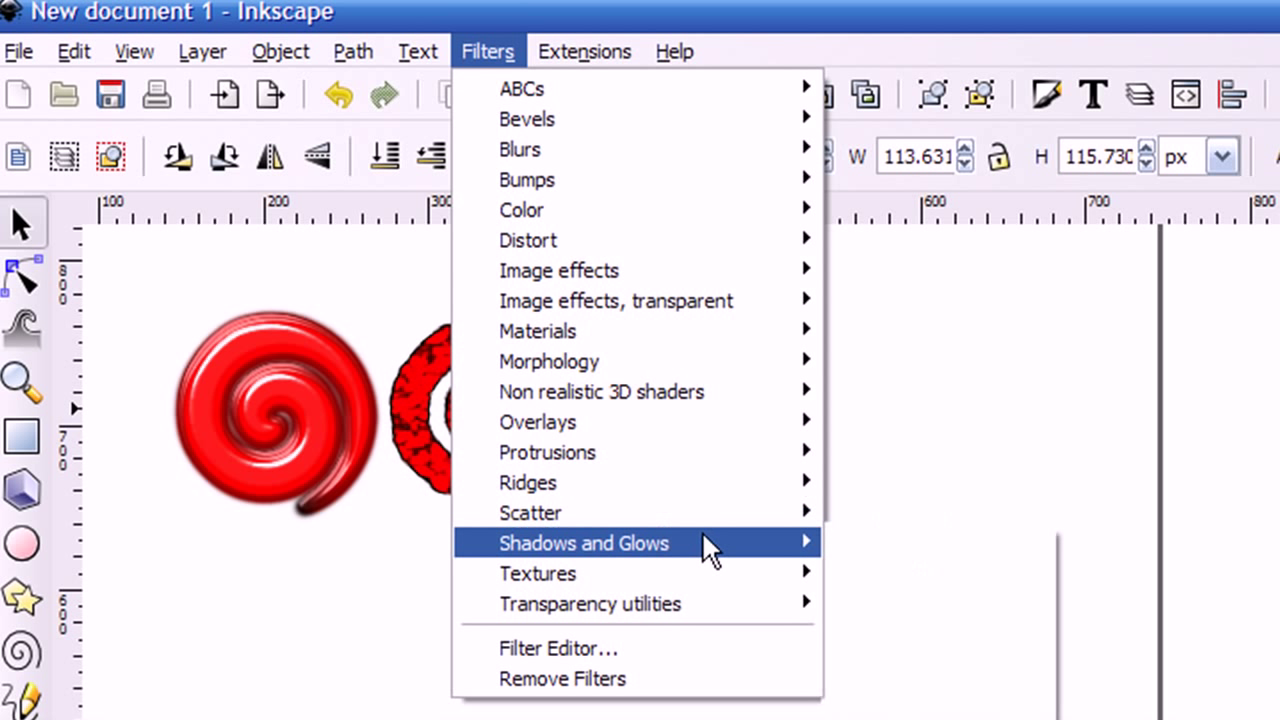
mouse_move(766, 543)
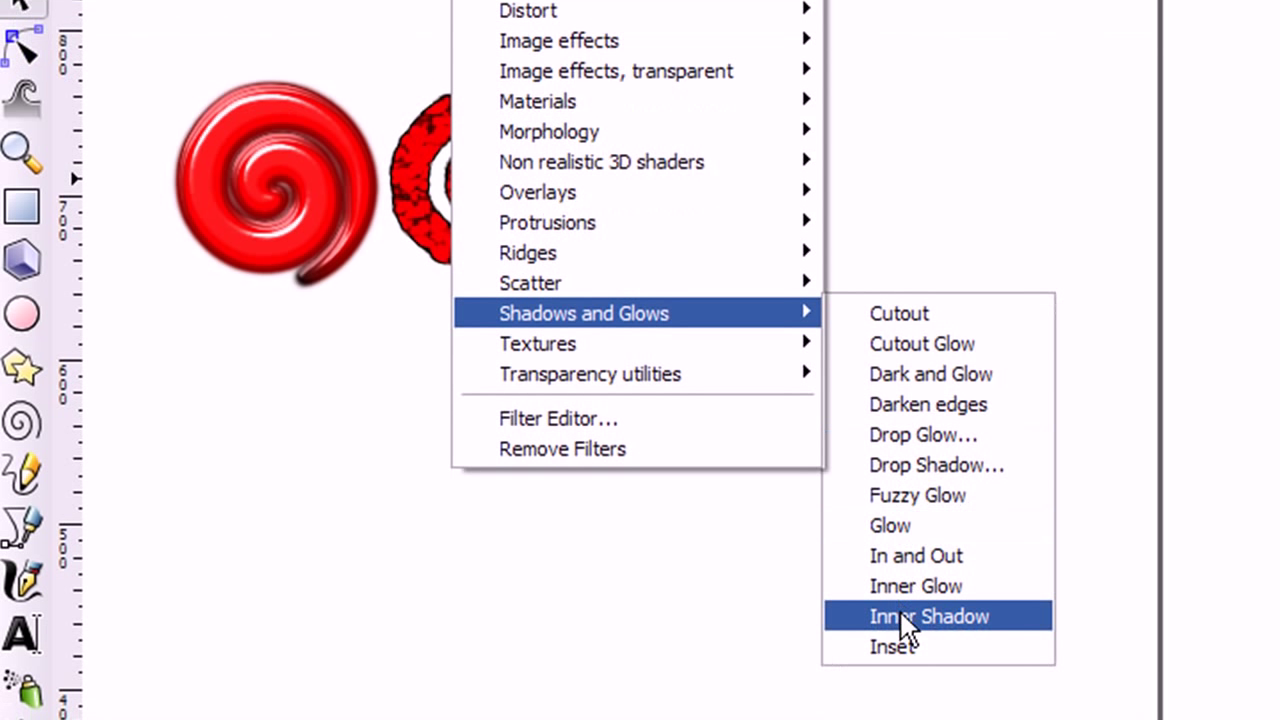
left_click(899, 610)
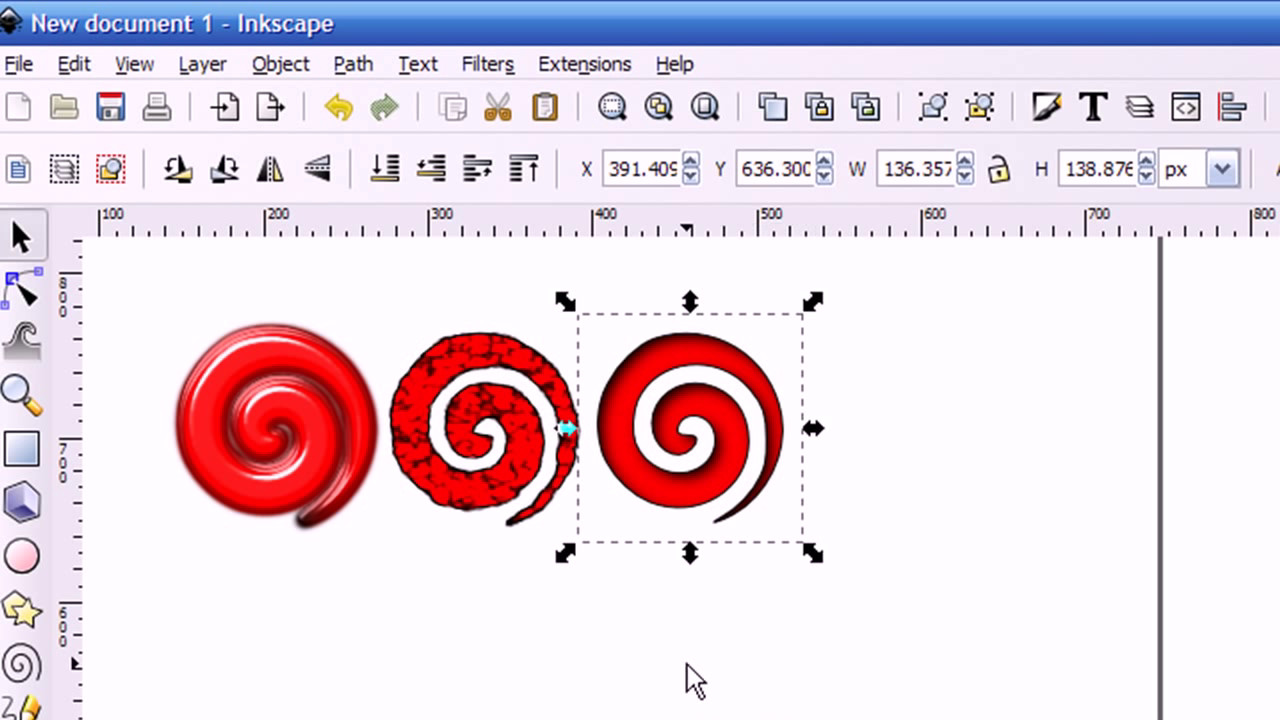
Step: Add the Protrusions > Snow crest filter with Drift Size 3.5 to the middle spiral
left_click(551, 663)
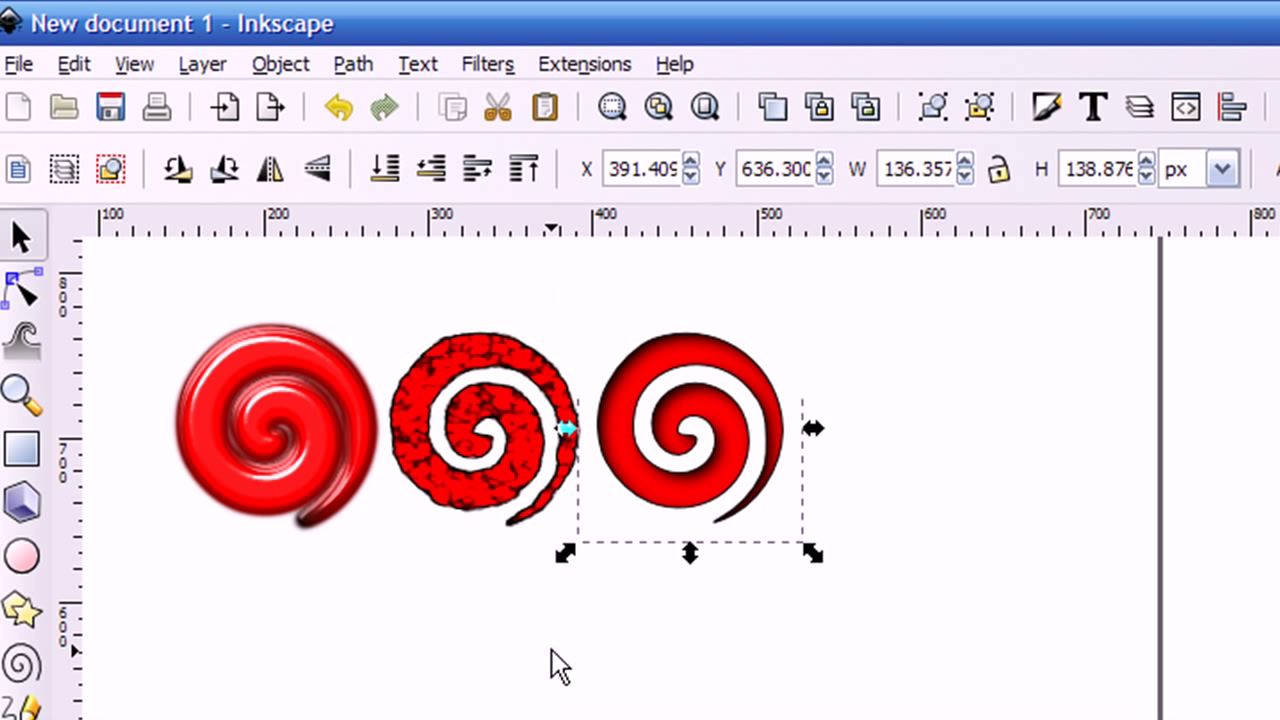
left_click(507, 424)
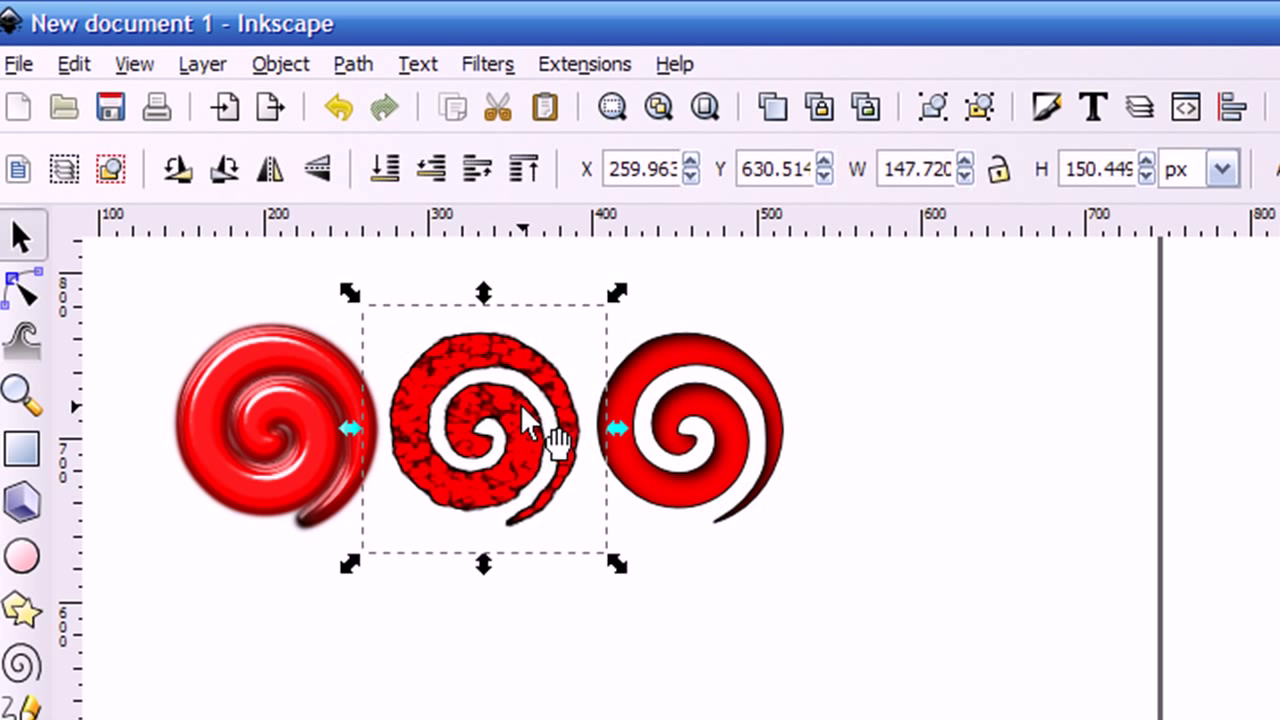
left_click(487, 65)
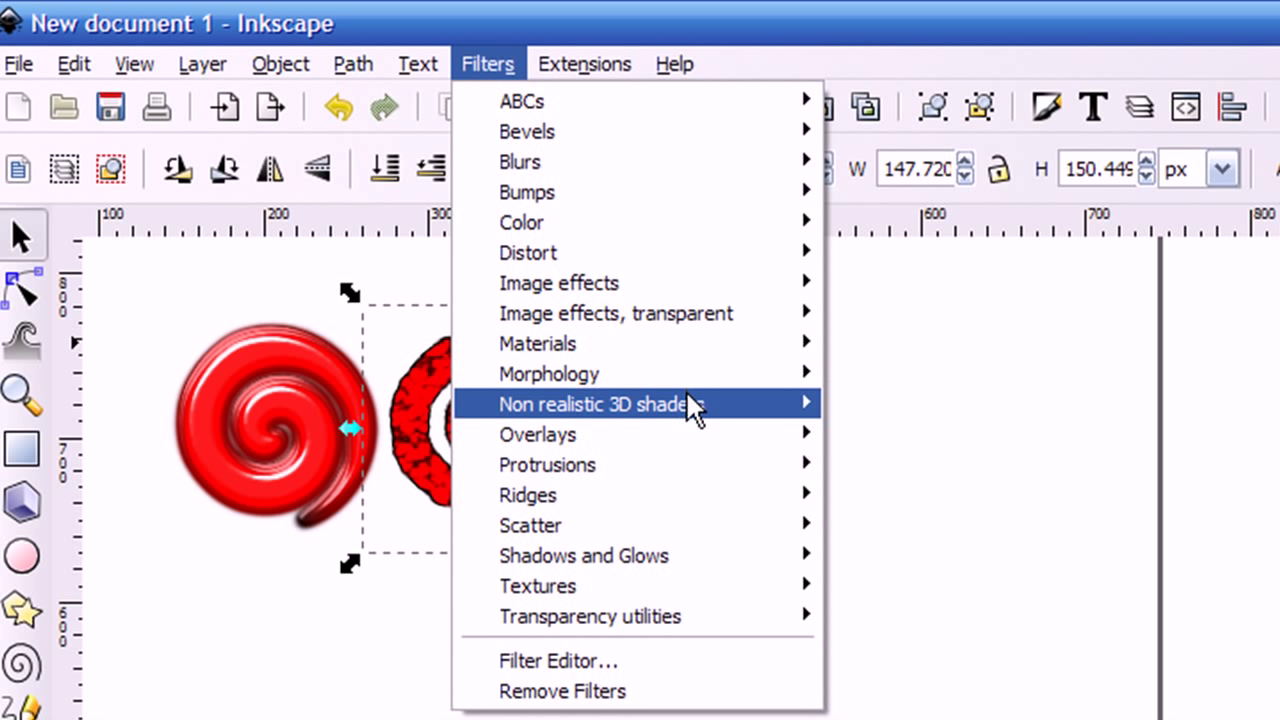
mouse_move(689, 405)
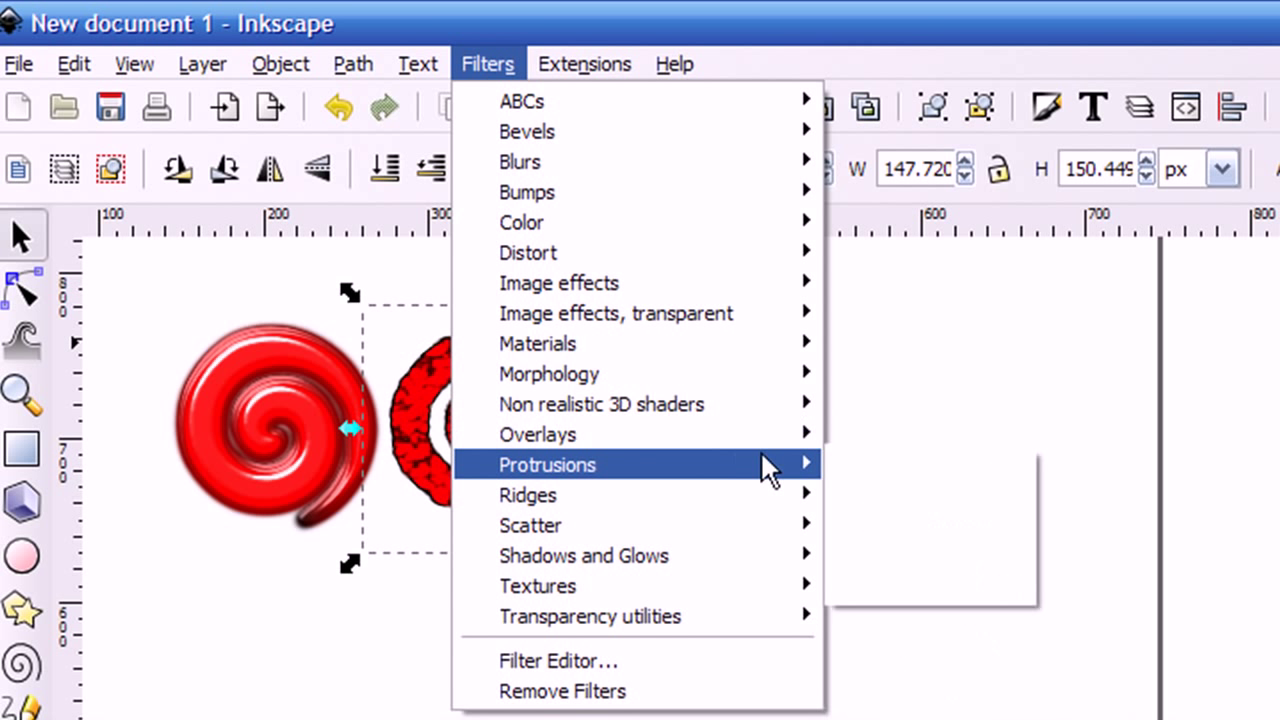
mouse_move(790, 466)
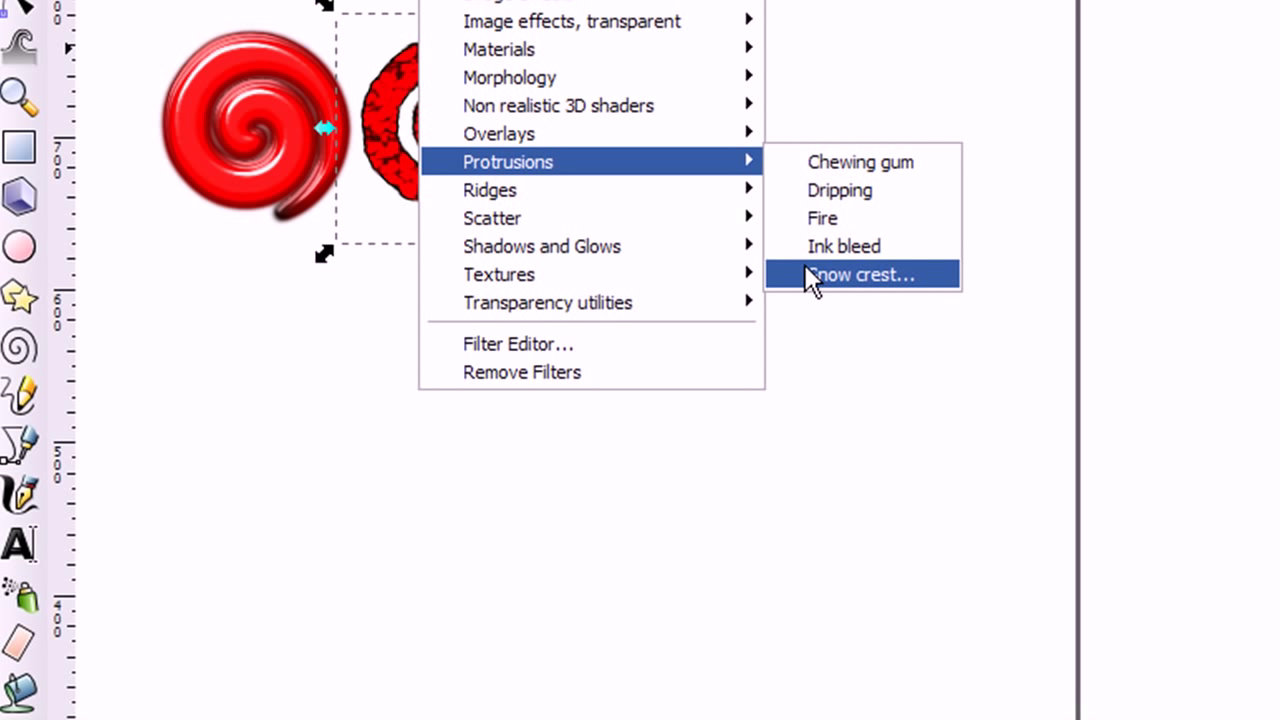
left_click(868, 548)
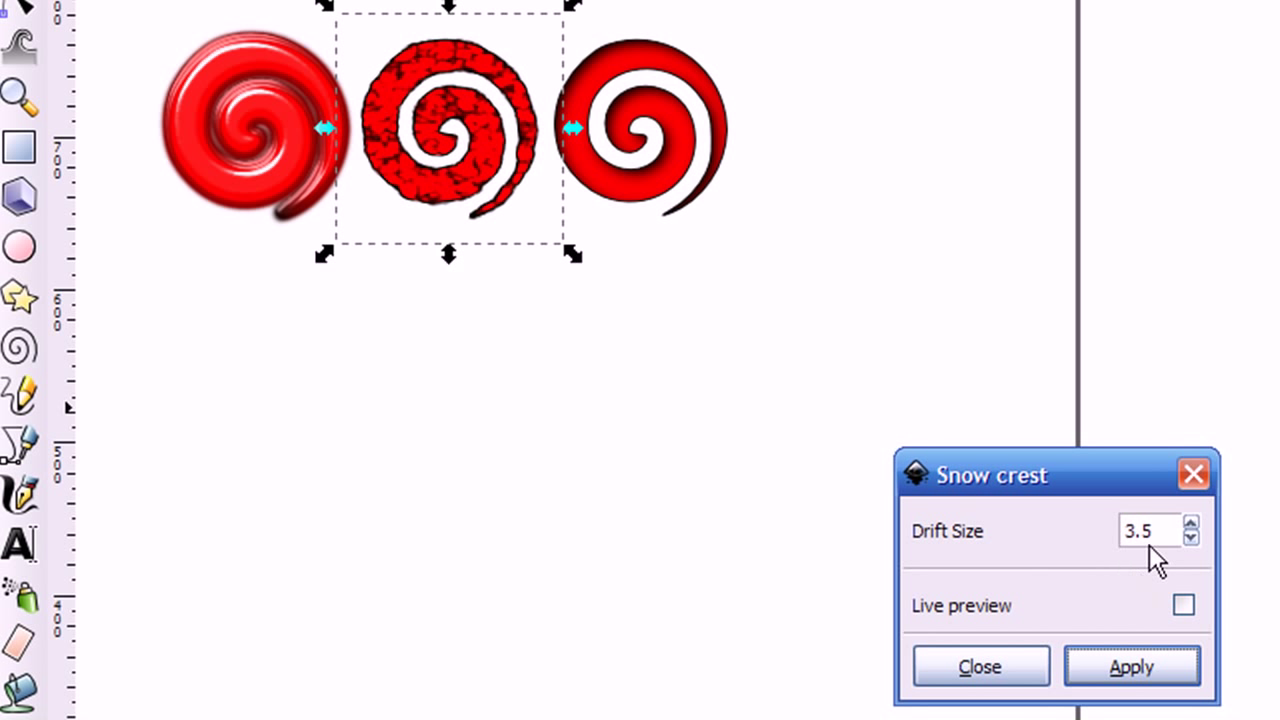
left_click(1127, 673)
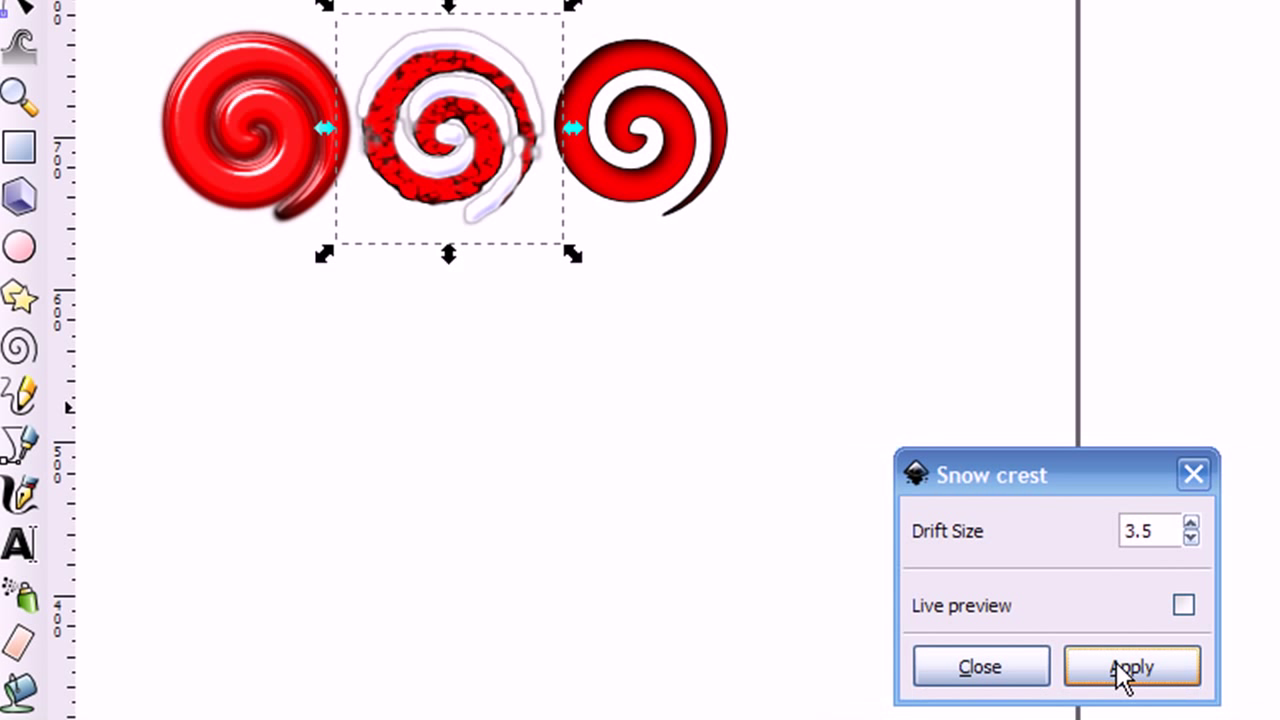
left_click(940, 665)
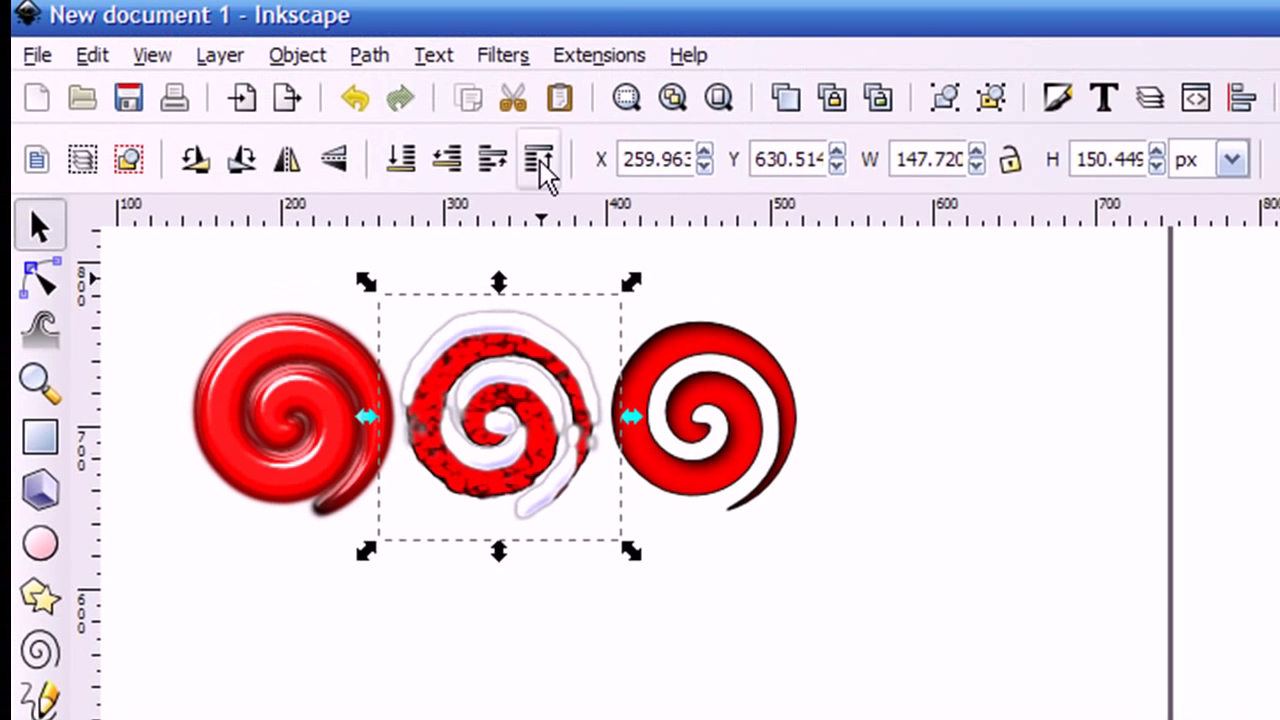
Step: Browse the Filters menu, looking through the Bevels and Blurs submenus
left_click(499, 57)
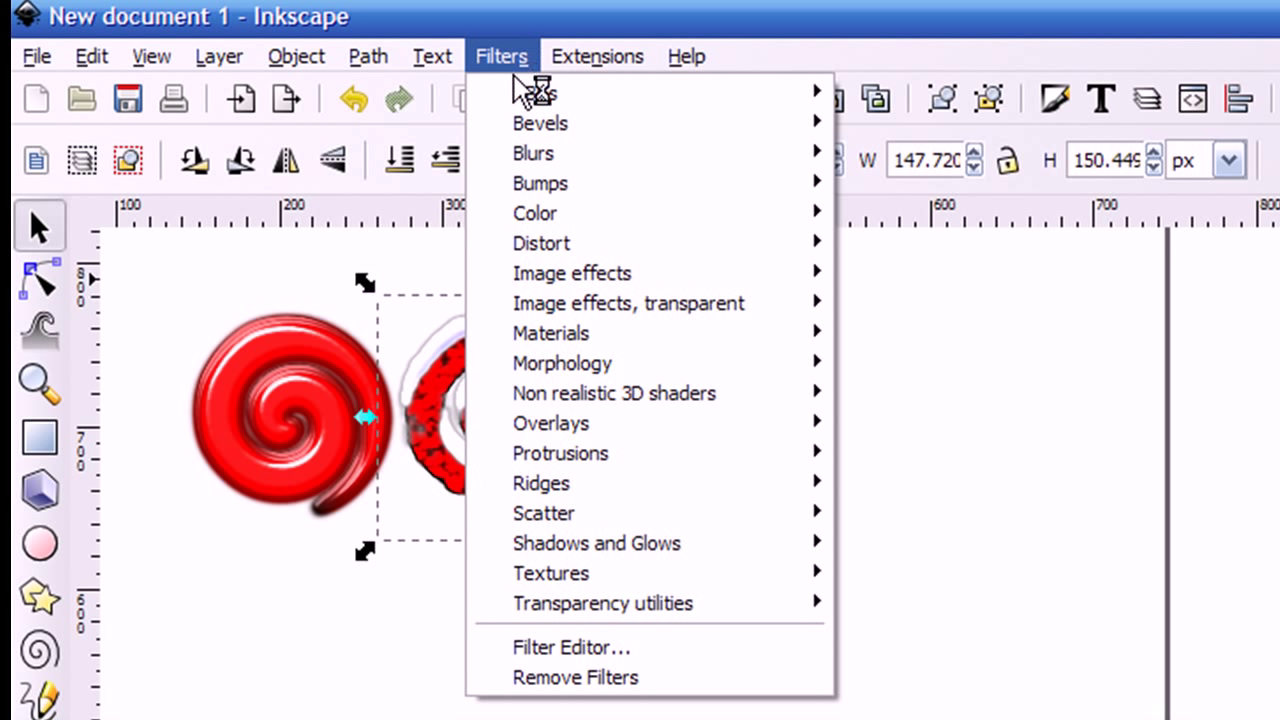
mouse_move(540, 100)
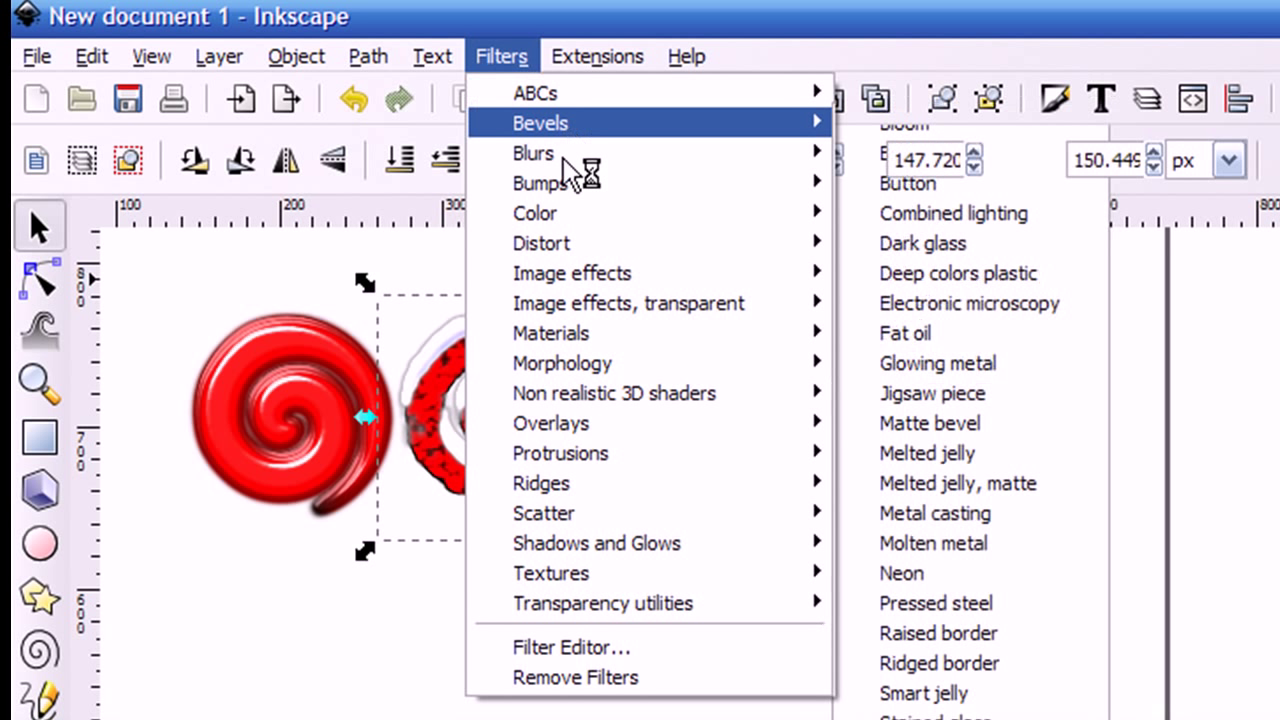
mouse_move(564, 162)
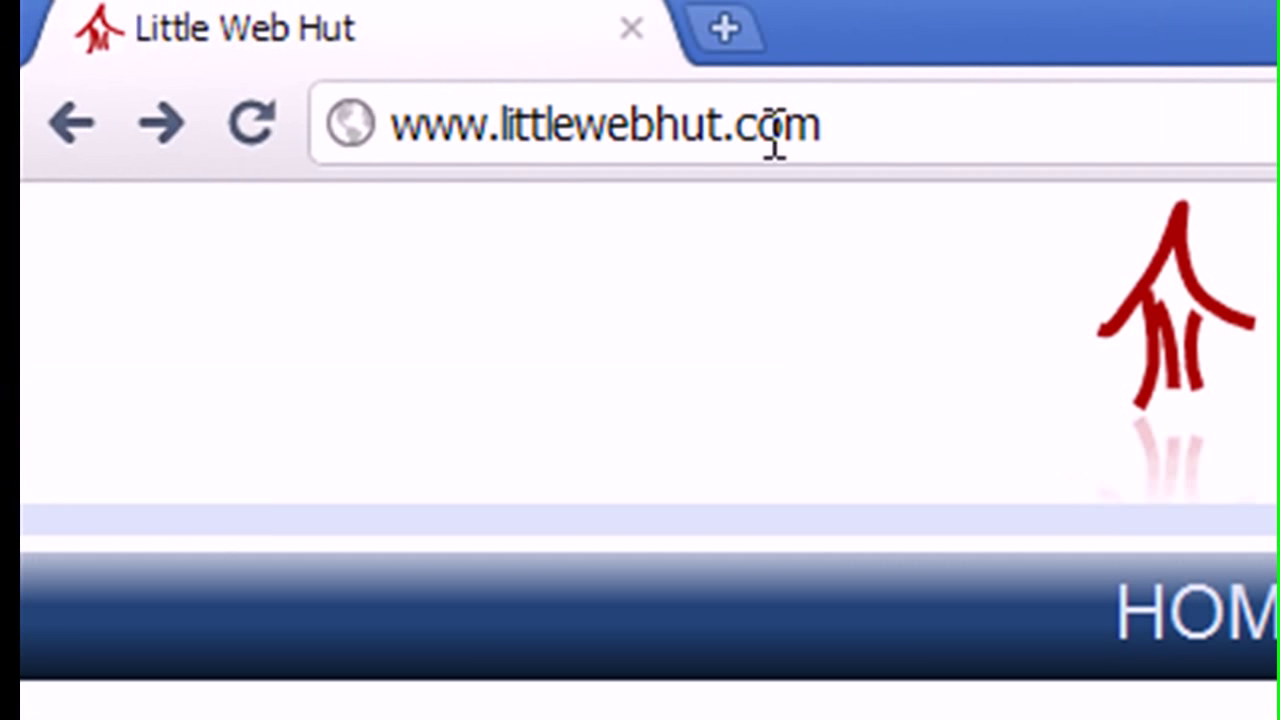
Step: Select the end of the browser's web address so it can be replaced with the filter guide URL
left_click_drag(776, 114, 386, 126)
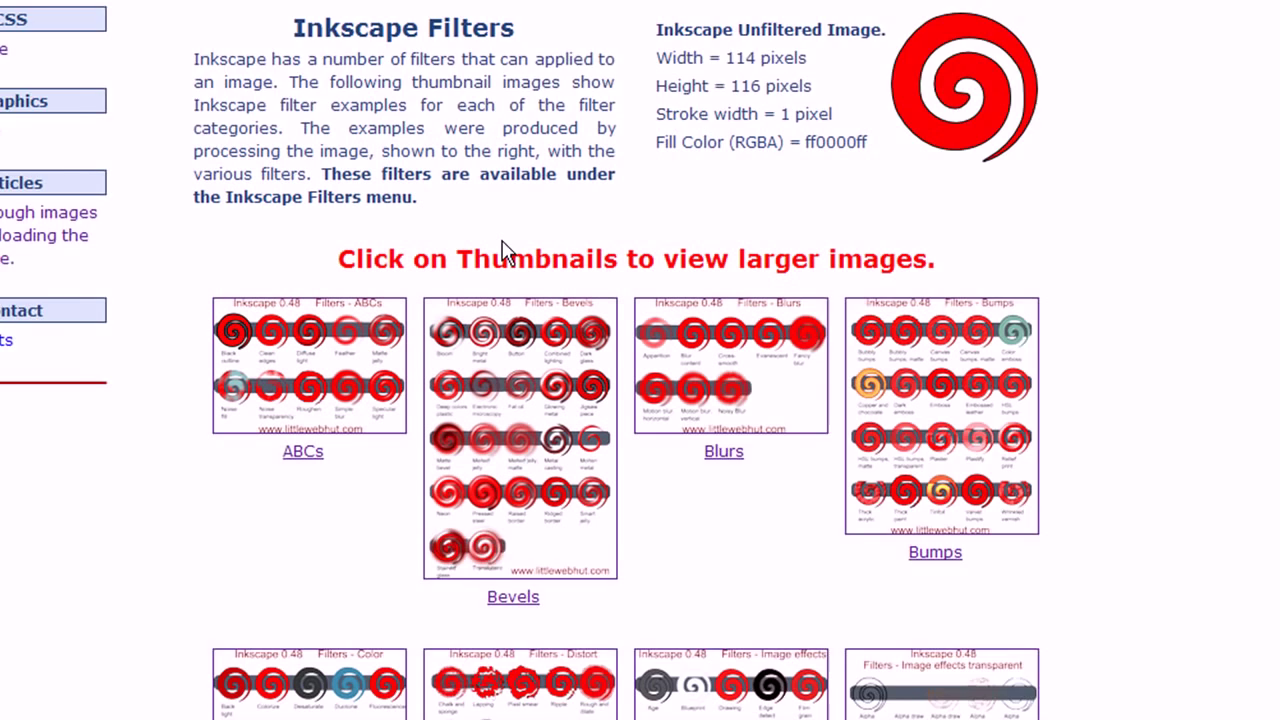
scroll(505, 250, "down", 3)
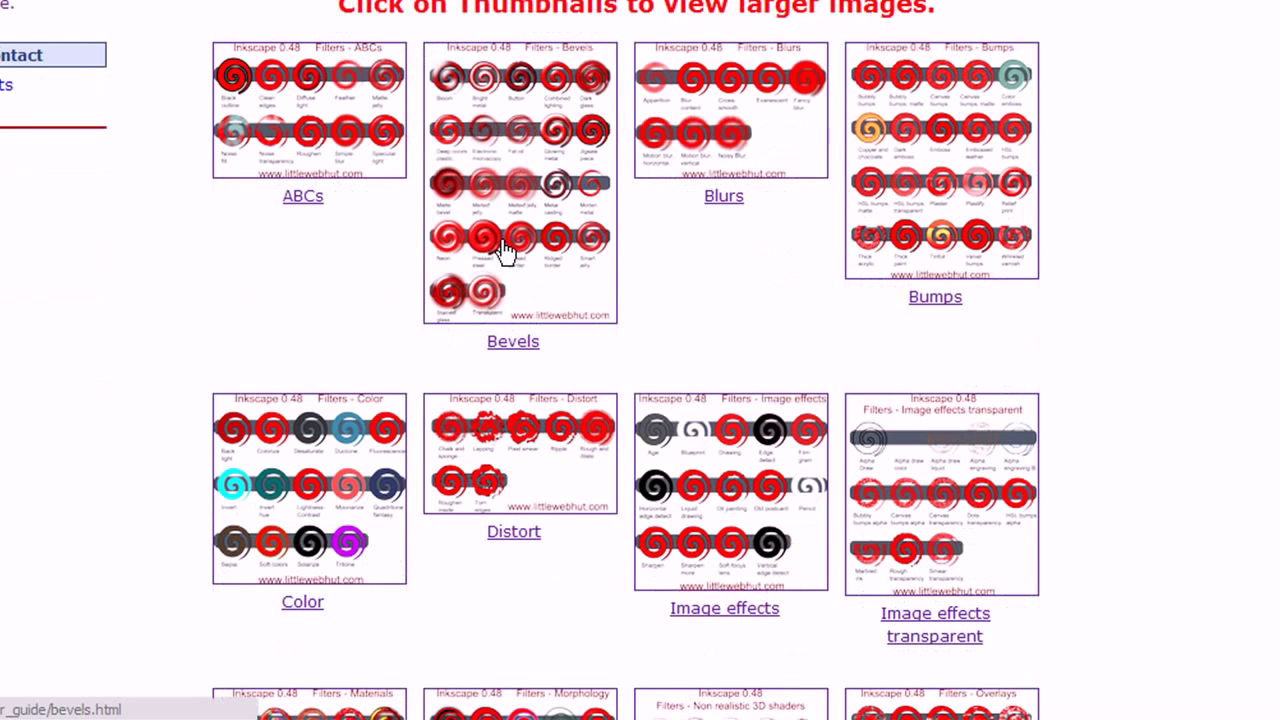
scroll(540, 160, "down", 2)
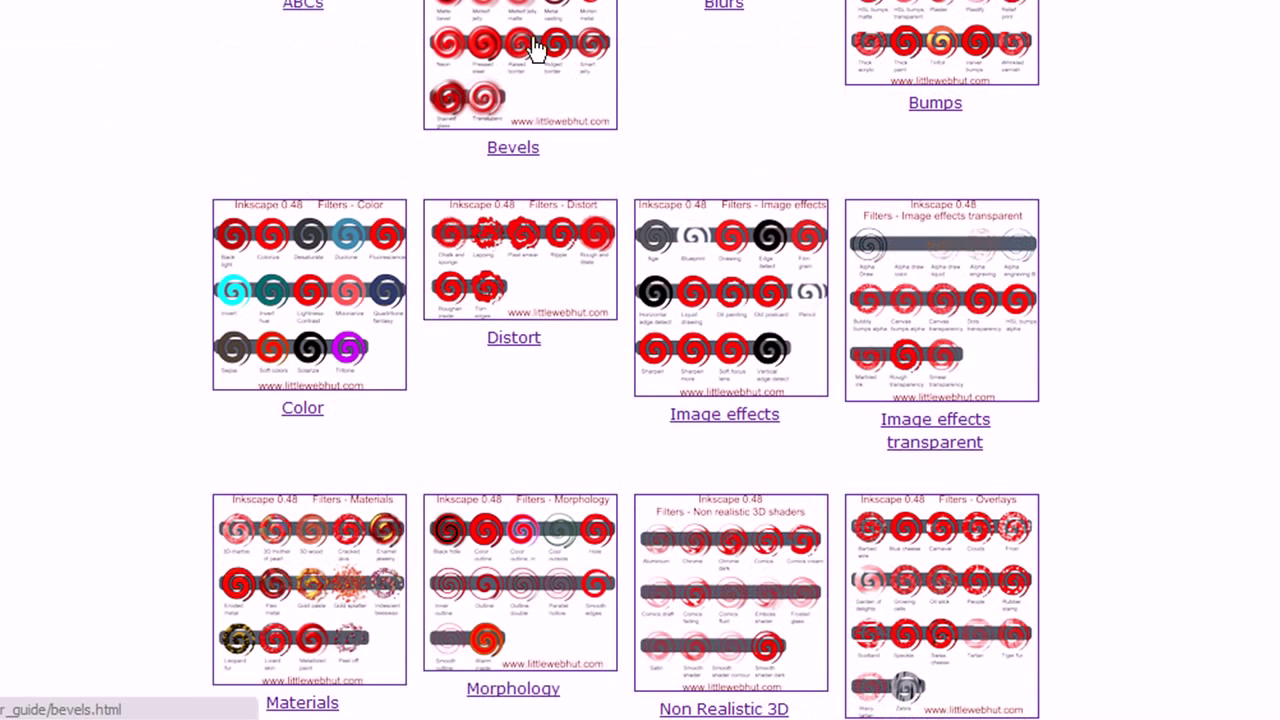
scroll(543, 80, "down", 6)
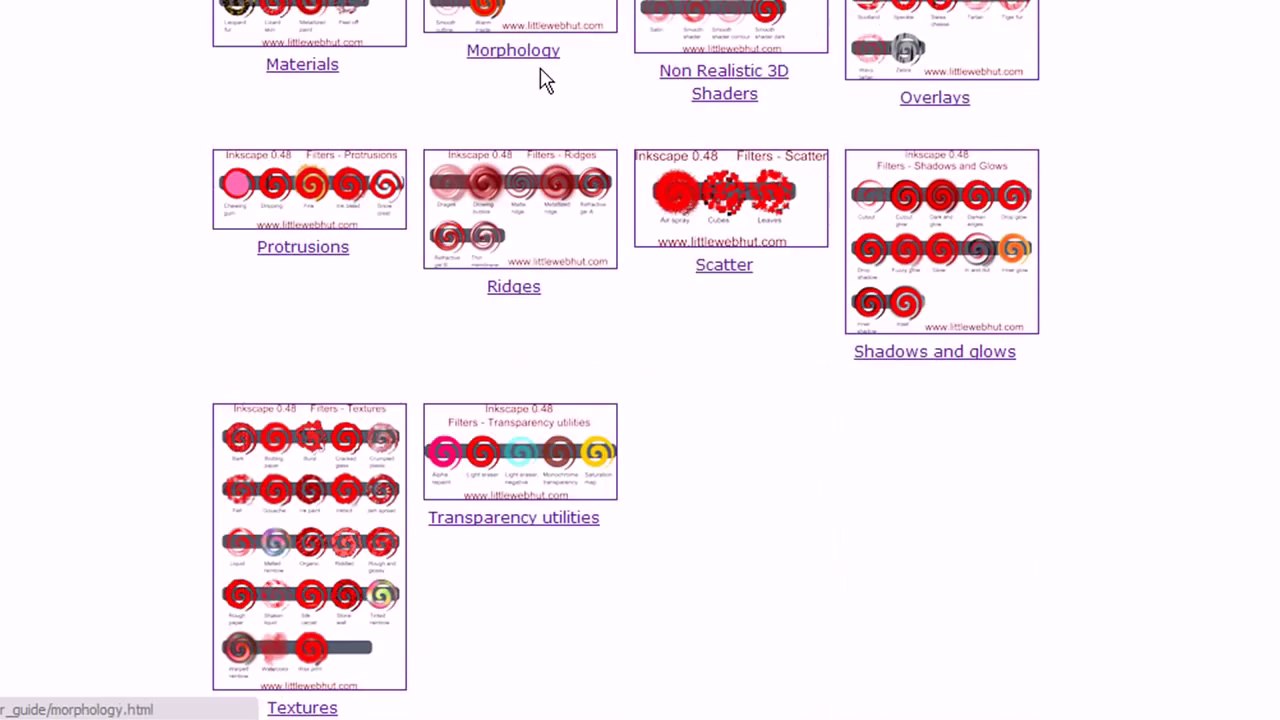
scroll(543, 80, "down", 2)
scroll(543, 80, "up", 10)
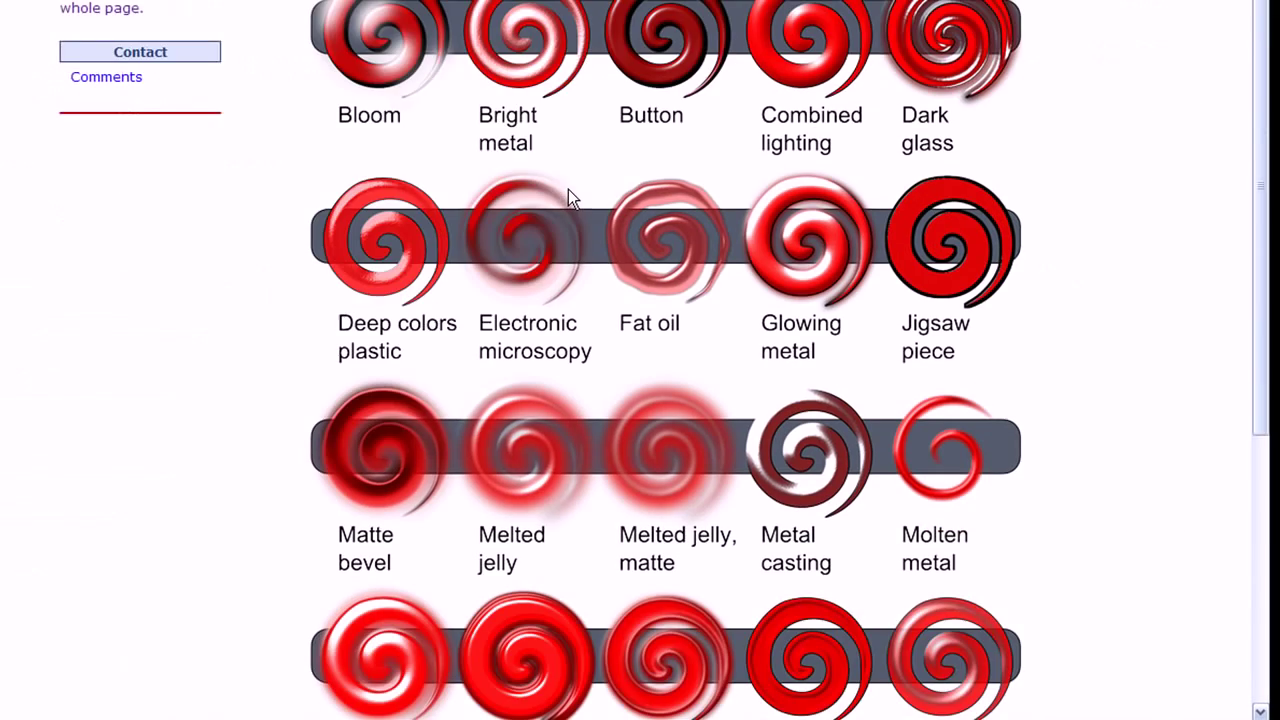
Step: Scroll up through the enlarged Bevels example sheet
scroll(568, 189, "up", 2)
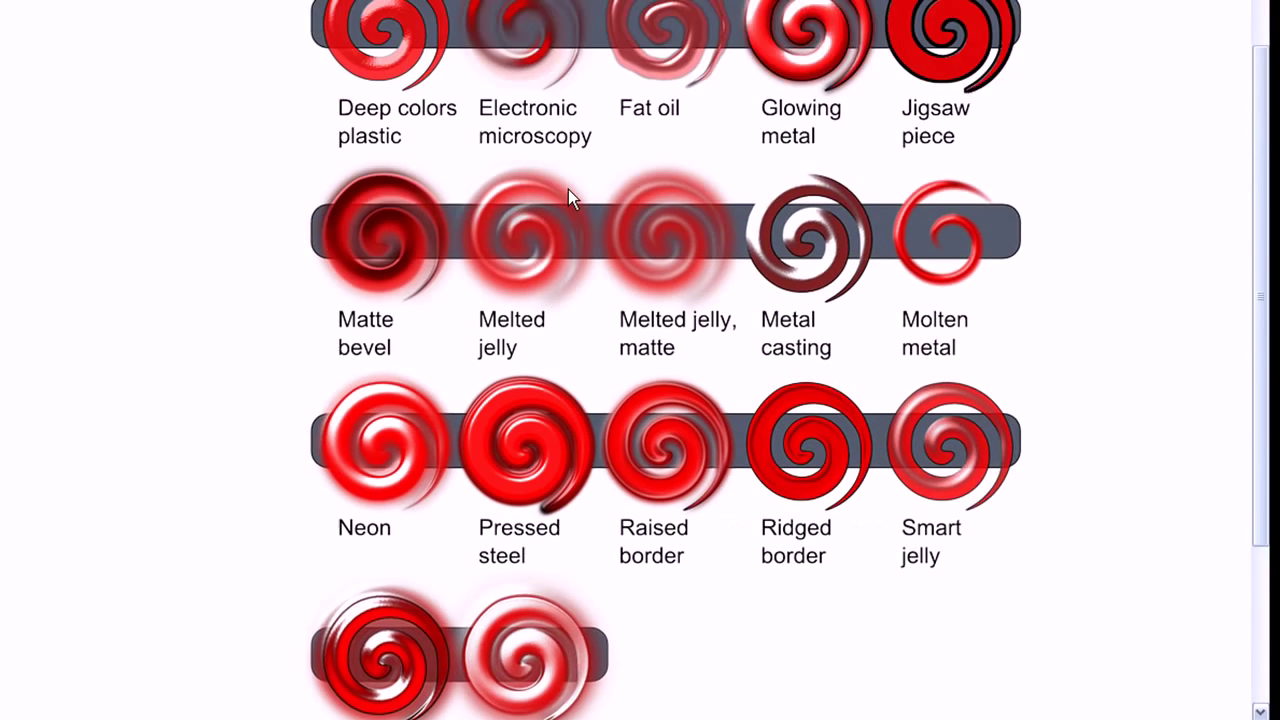
scroll(568, 189, "up", 1)
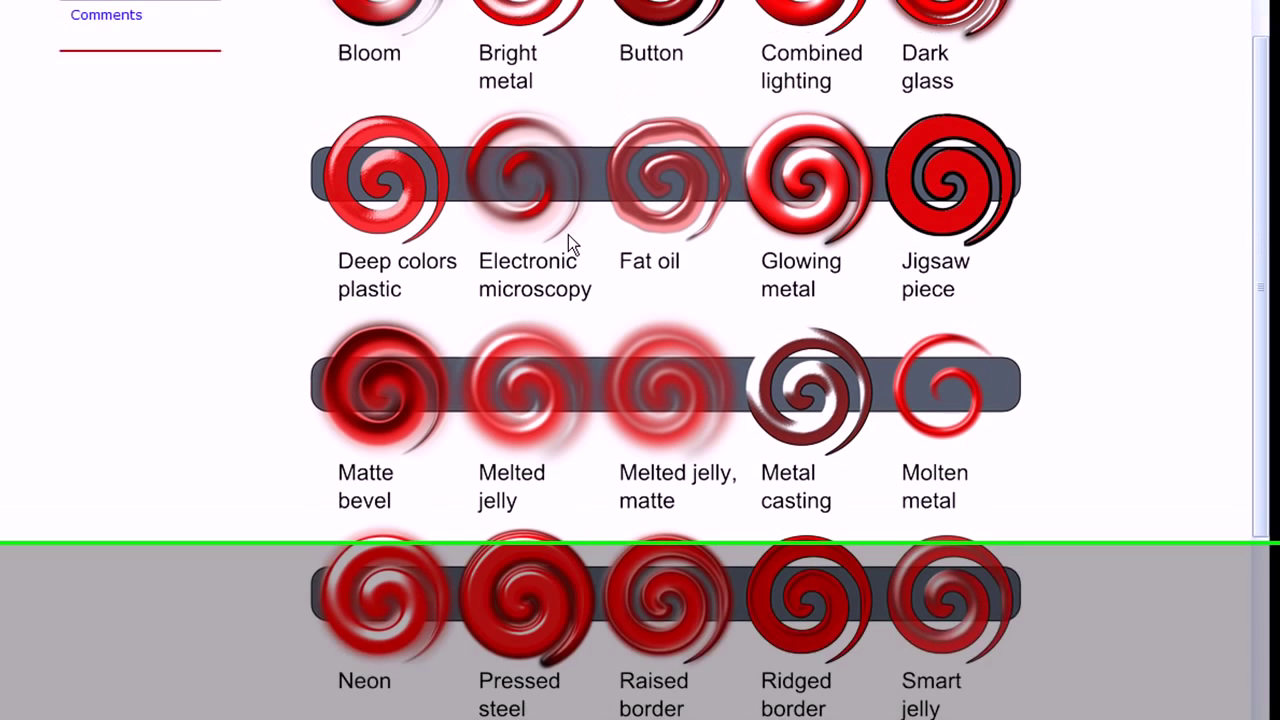